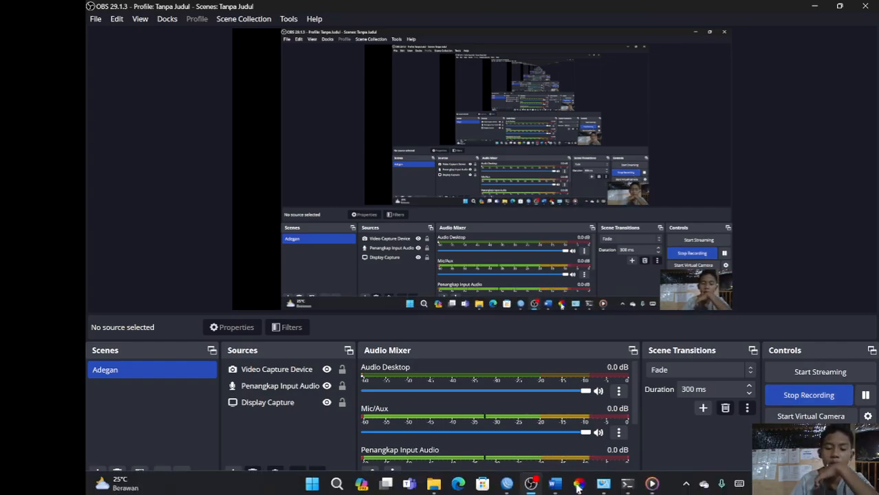
- Switch to WinBox and close all windows open in the current session
left_click(551, 483)
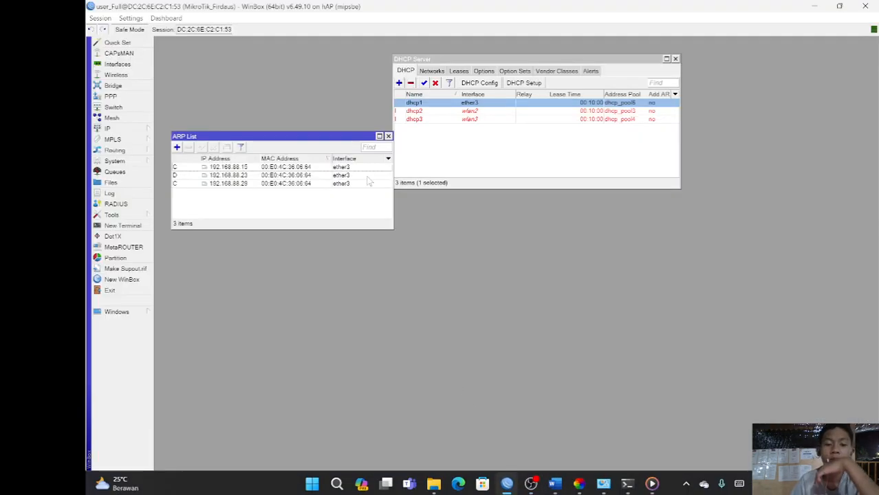
left_click(100, 18)
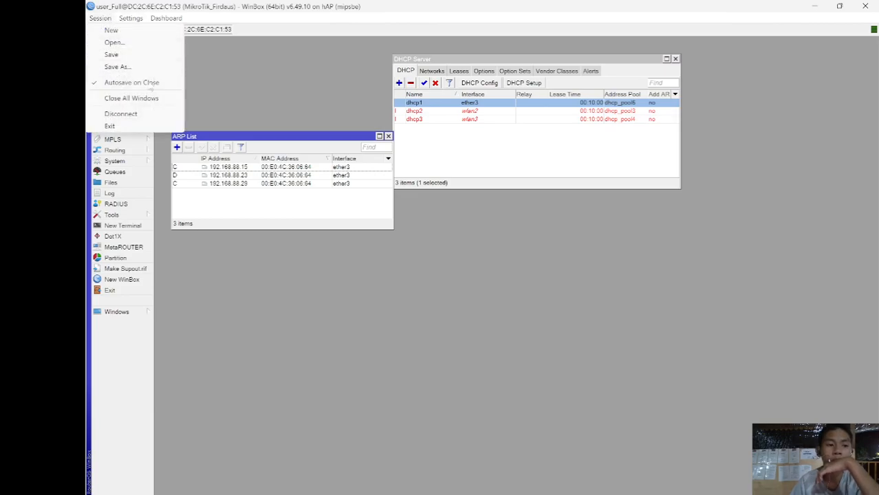
left_click(150, 99)
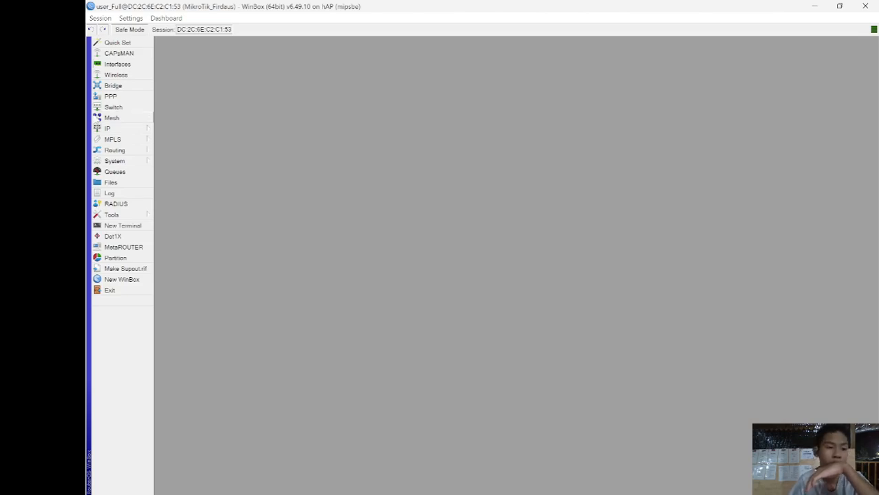
- Open the router's DHCP server list and remove the dhcp1 server running on ether3
left_click(128, 129)
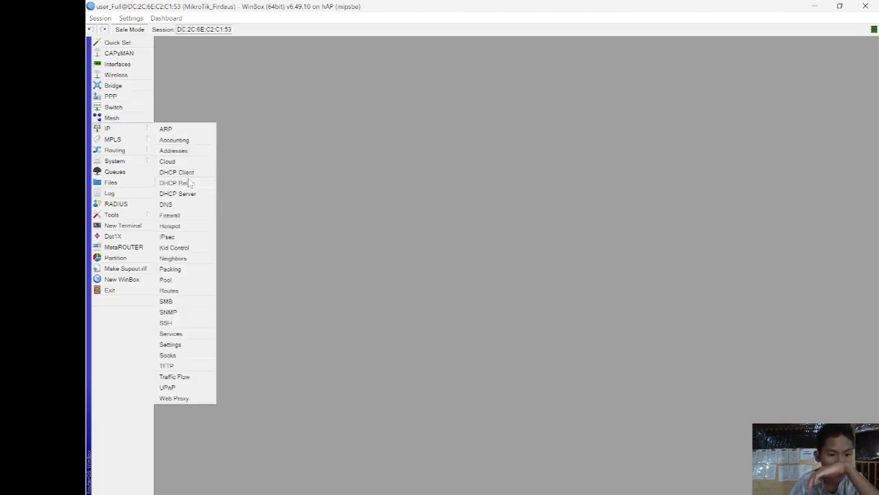
left_click(188, 197)
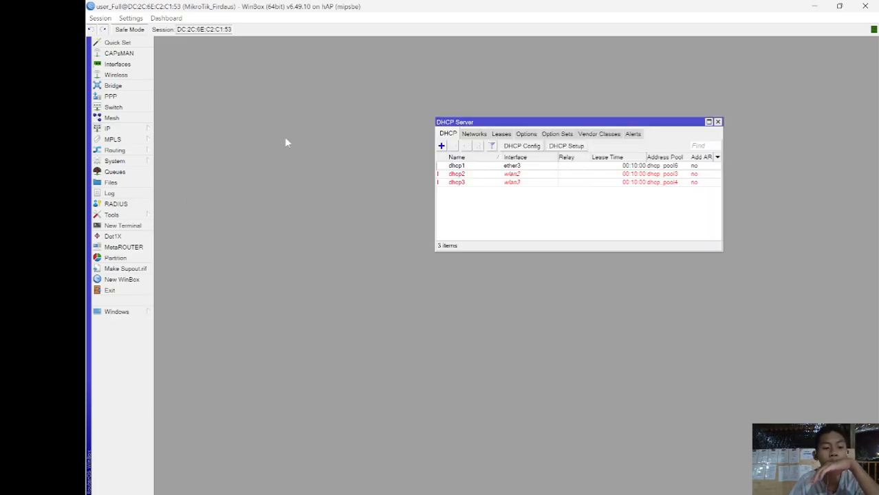
left_click(502, 167)
left_click(453, 145)
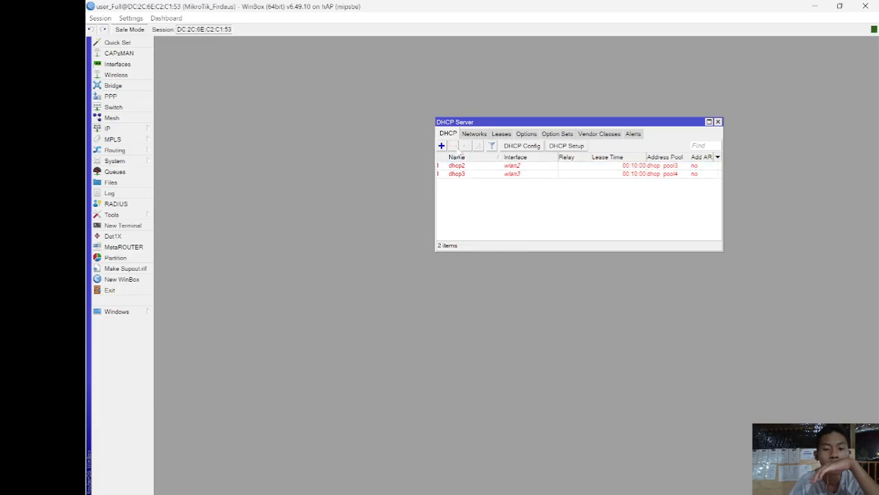
- Start DHCP Setup on ether3 with address space 192.168.88.0/24 and gateway 192.168.88.1
left_click(441, 146)
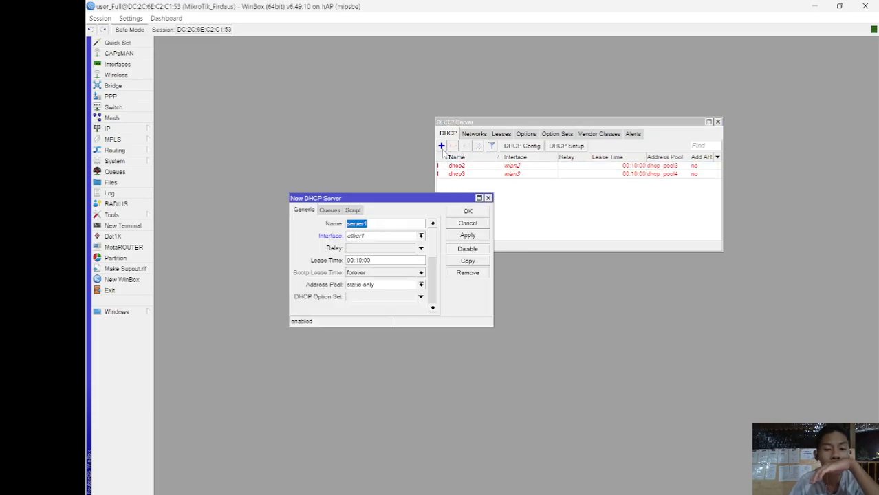
left_click(488, 198)
left_click(574, 147)
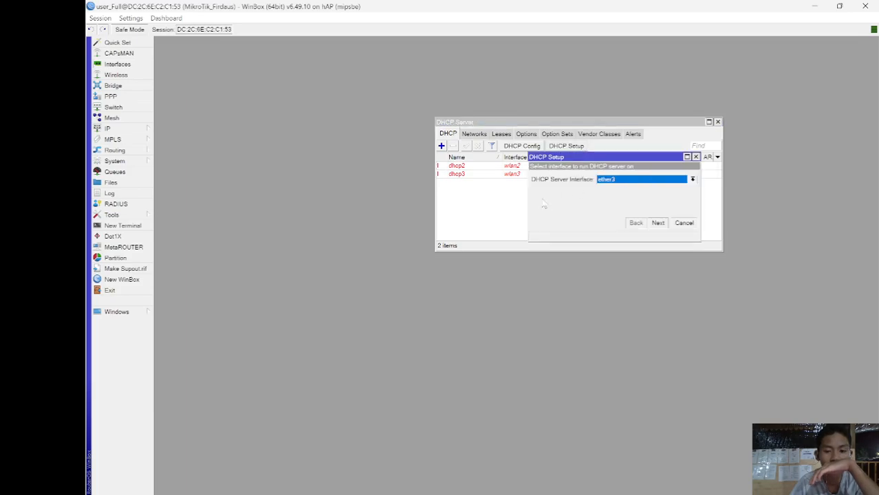
left_click(691, 179)
left_click(692, 180)
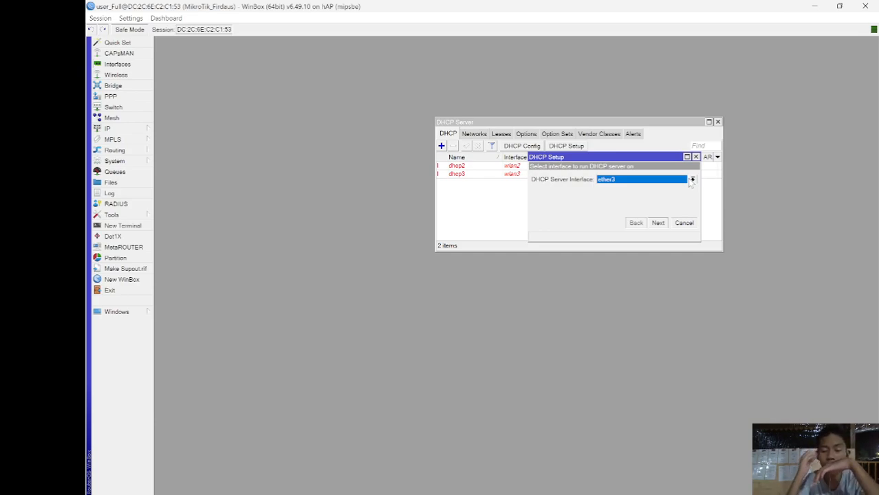
left_click(660, 224)
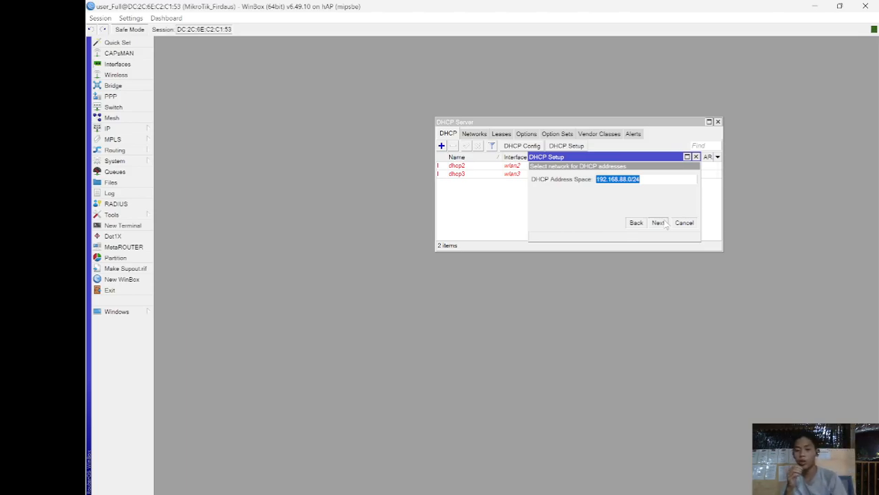
left_click(658, 223)
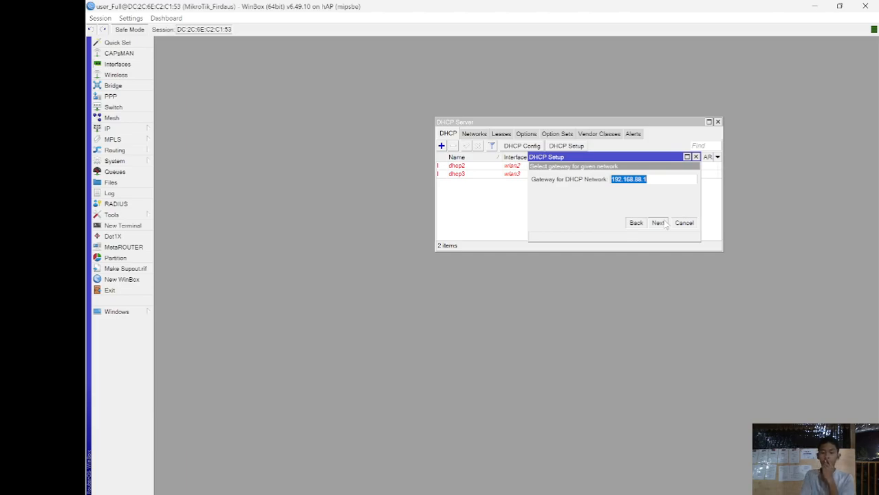
left_click(658, 222)
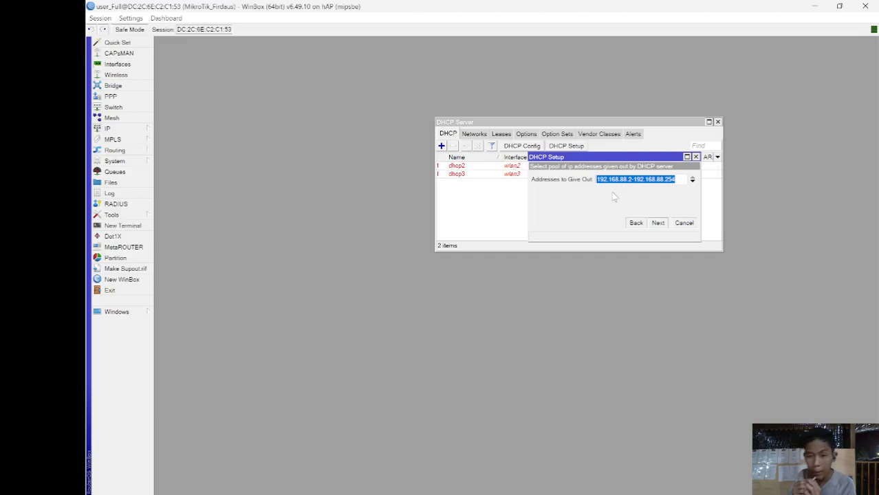
- Complete the DHCP setup with address range 192.168.88.2-192.168.88.254, DNS server 8.8.8.8 and lease time 00:10:00
left_click(658, 223)
left_click(658, 223)
left_click(636, 223)
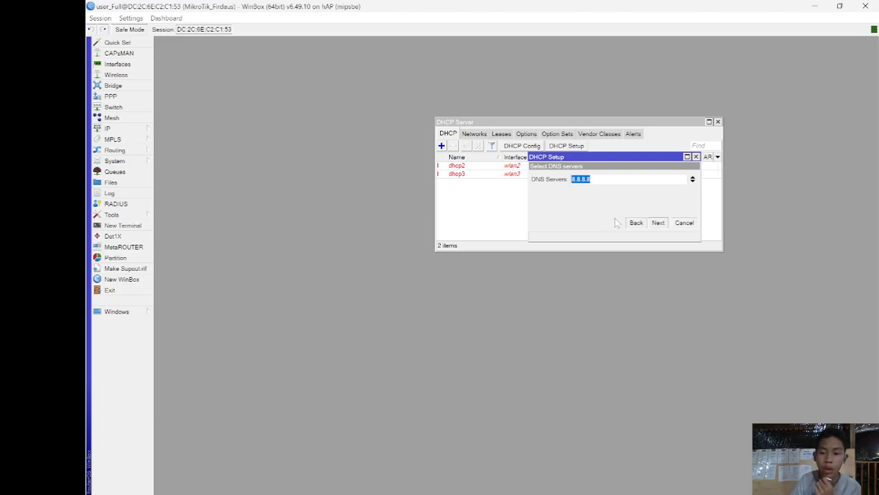
left_click(657, 226)
left_click(656, 225)
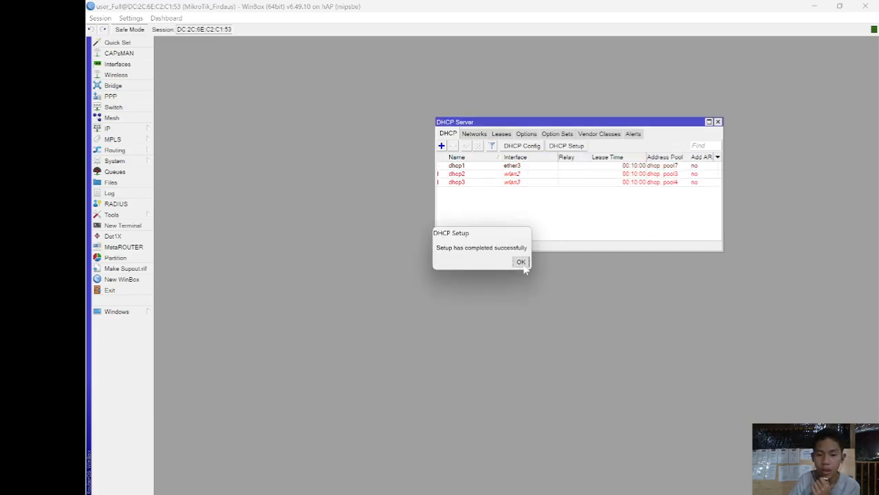
left_click(522, 263)
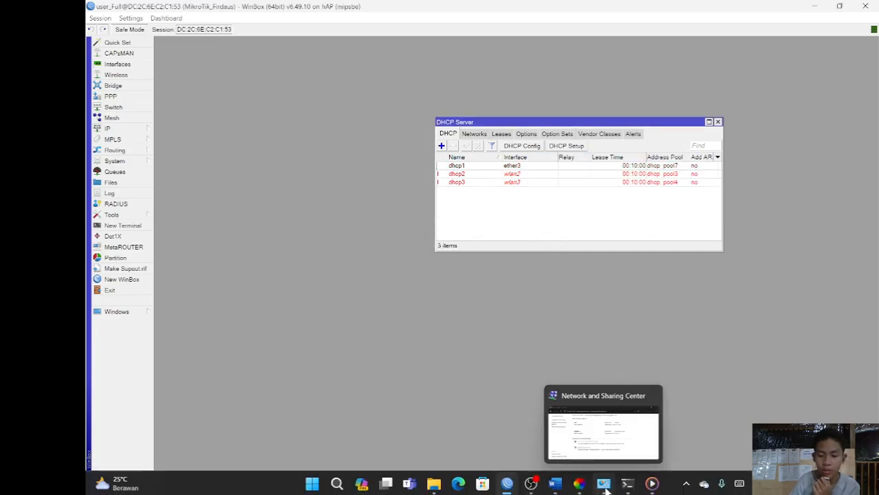
- Switch to Network and Sharing Center and check the connection details of Ethernet 2
left_click(604, 485)
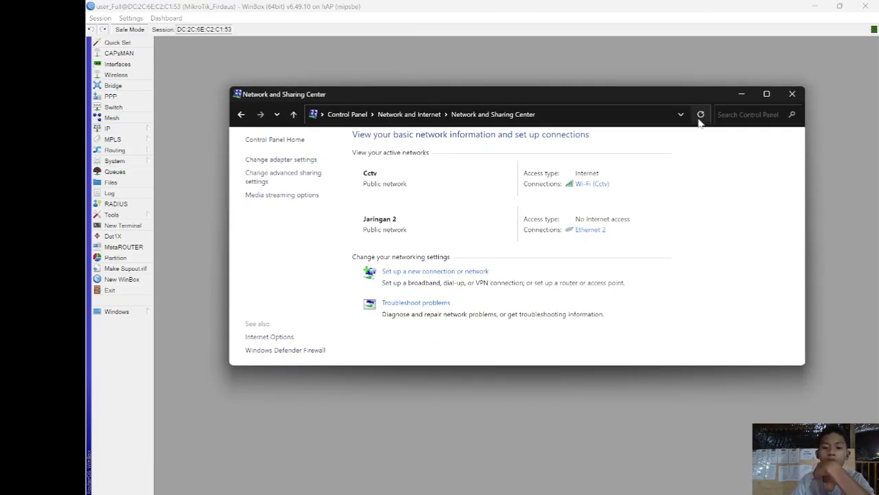
left_click(588, 230)
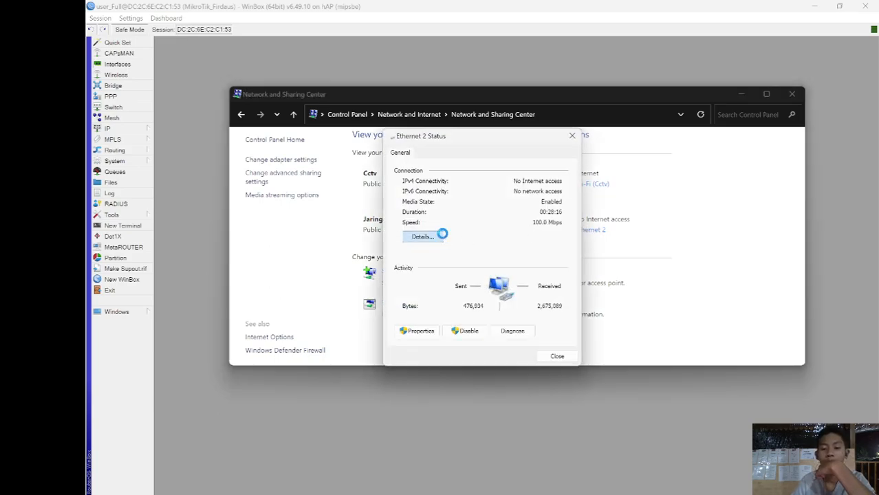
left_click(440, 236)
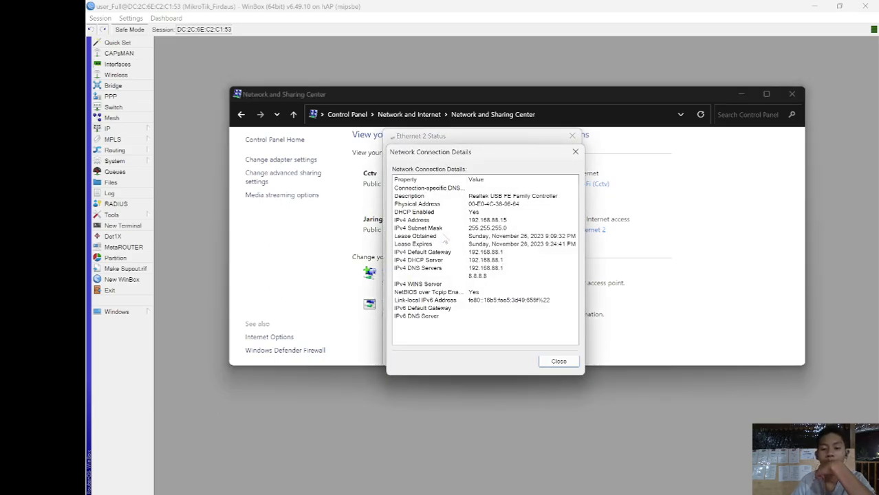
left_click(576, 152)
left_click(572, 135)
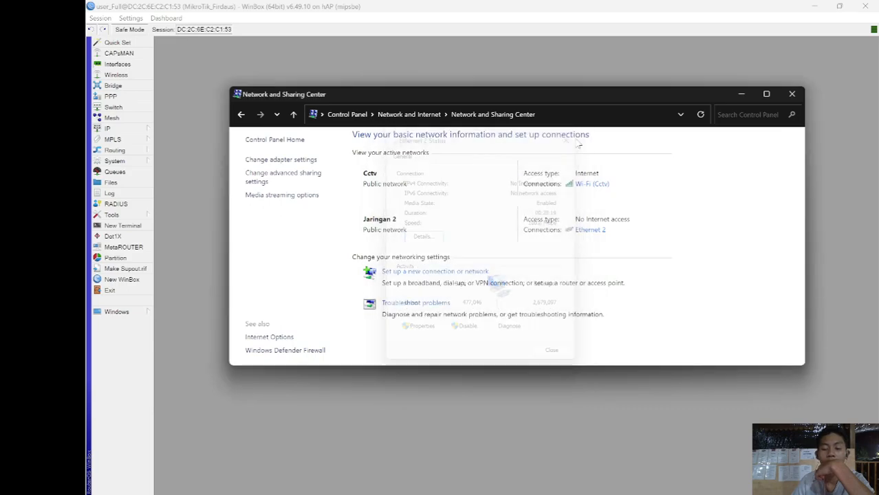
- Check that Ethernet 2's IPv4 properties use automatic IP and DNS addressing, then close Network and Sharing Center
left_click(588, 230)
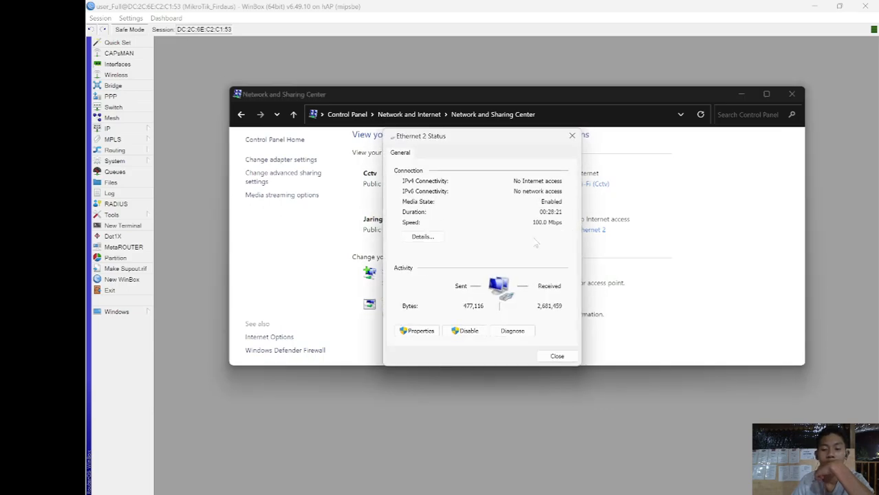
left_click(417, 331)
double_click(500, 274)
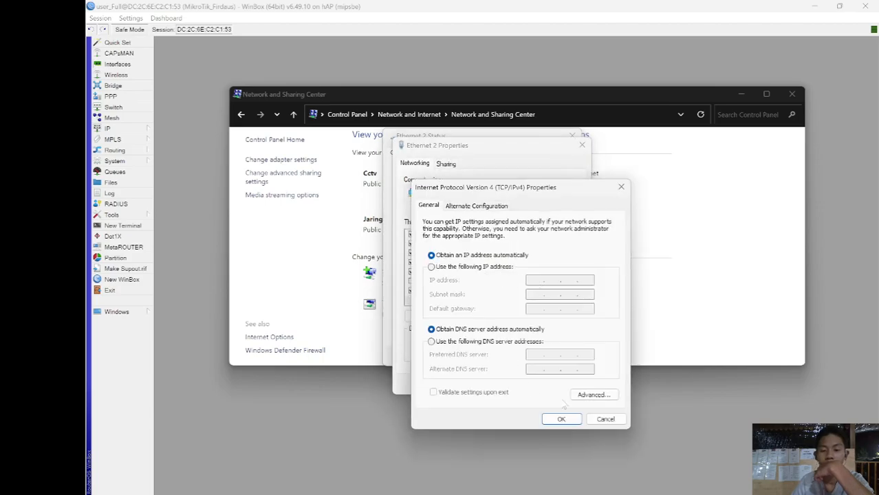
left_click(561, 418)
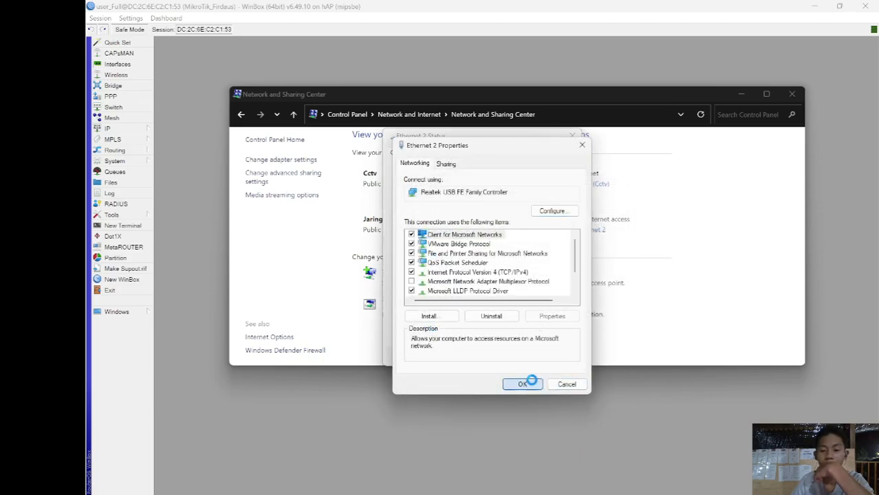
left_click(523, 383)
left_click(557, 355)
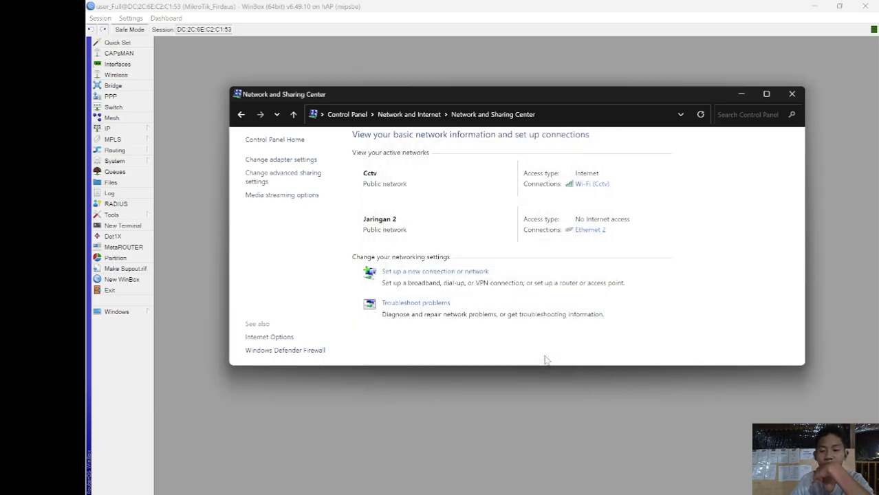
left_click(791, 94)
- Review the address ranges of the DHCP pools in the router's IP pool list and close it
left_click(128, 130)
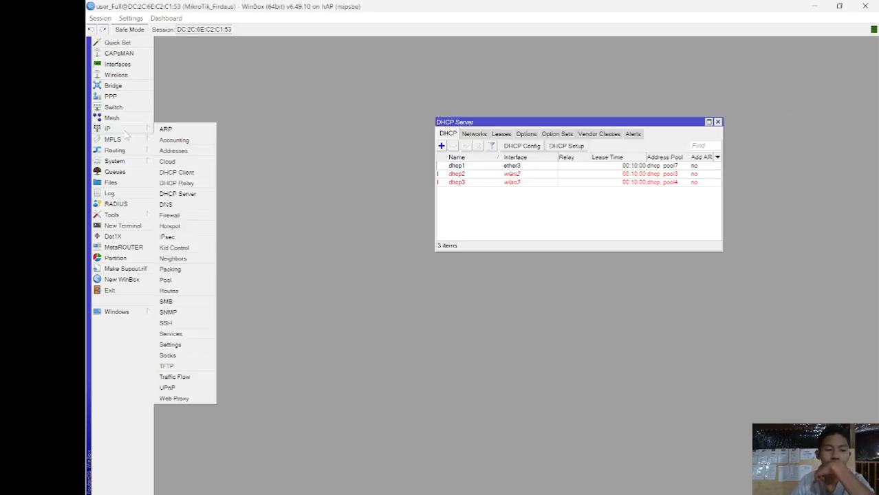
left_click(190, 279)
scroll(297, 142, "down", 1)
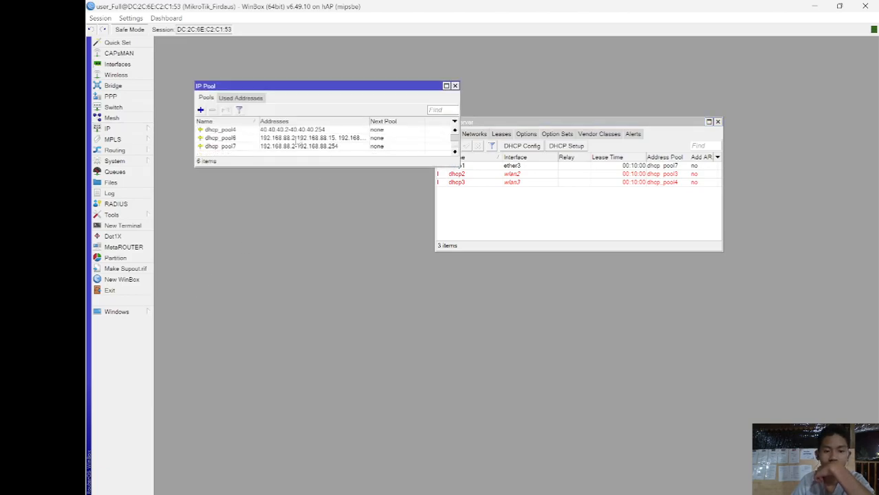
left_click(455, 85)
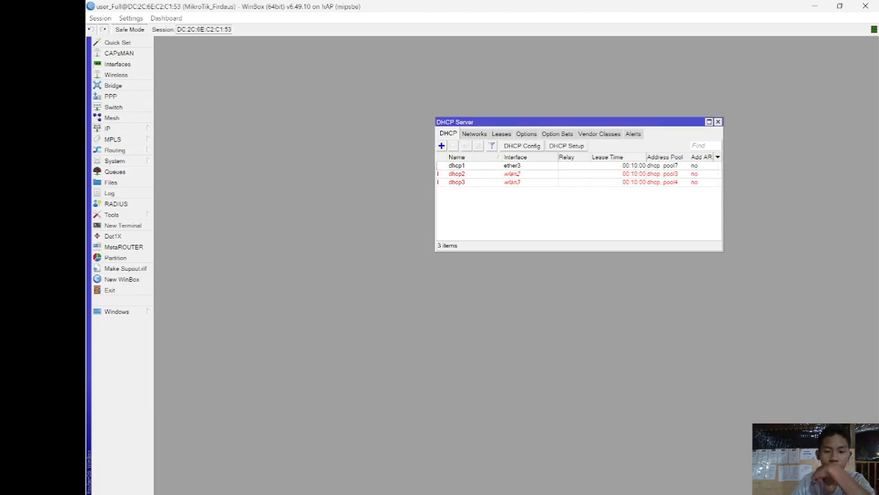
- Launch Control Panel with the Run command "control panel" and open Network and Sharing Center
mouse_move(543, 492)
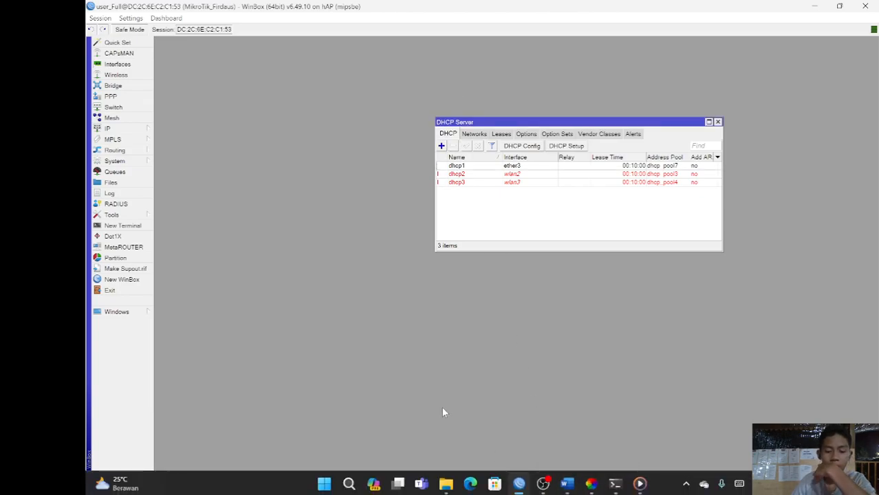
key("super+r")
type("c")
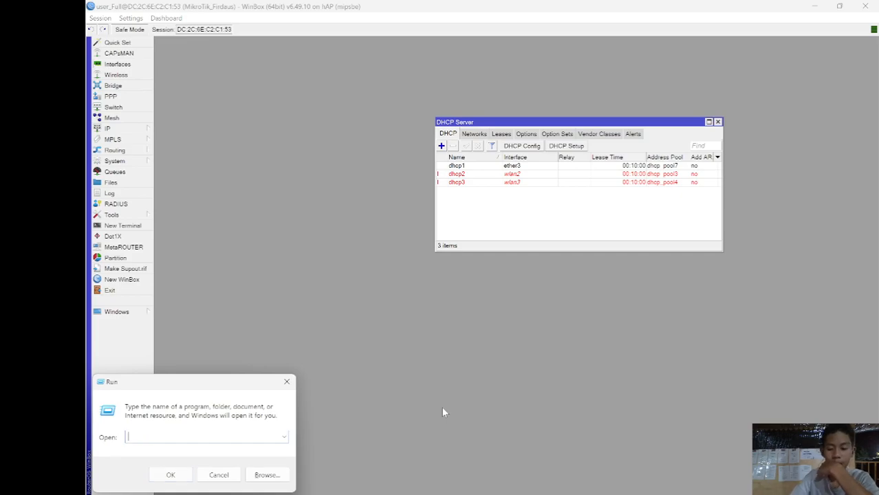
type("ontrol pan")
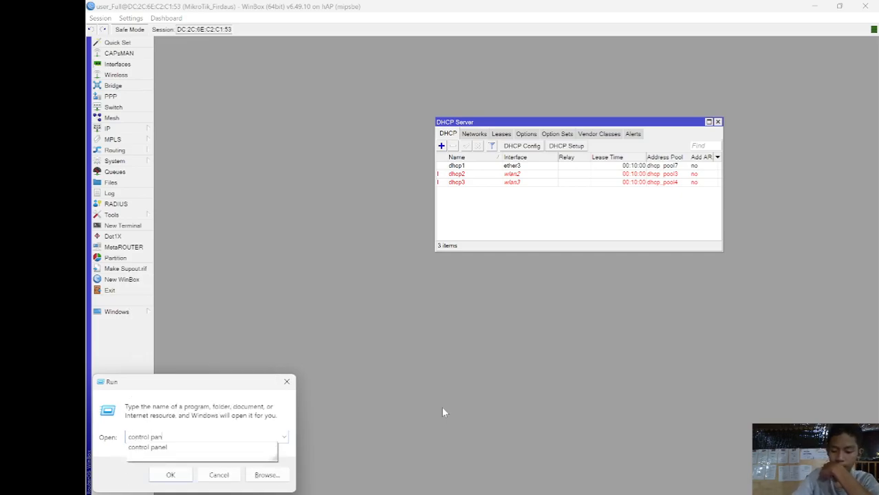
type("el")
key("Return")
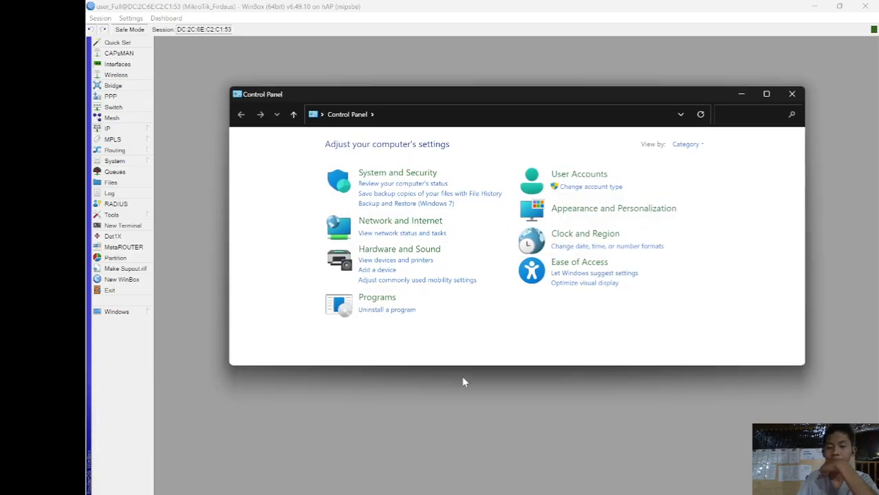
left_click(435, 221)
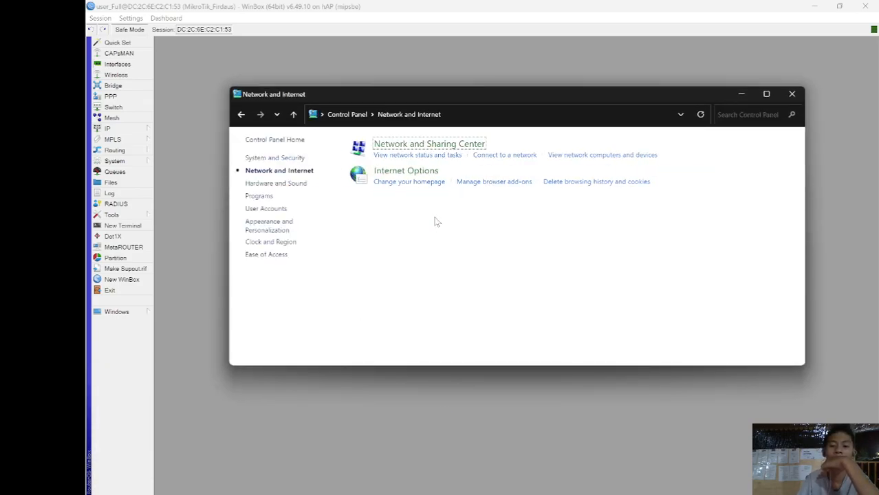
left_click(456, 153)
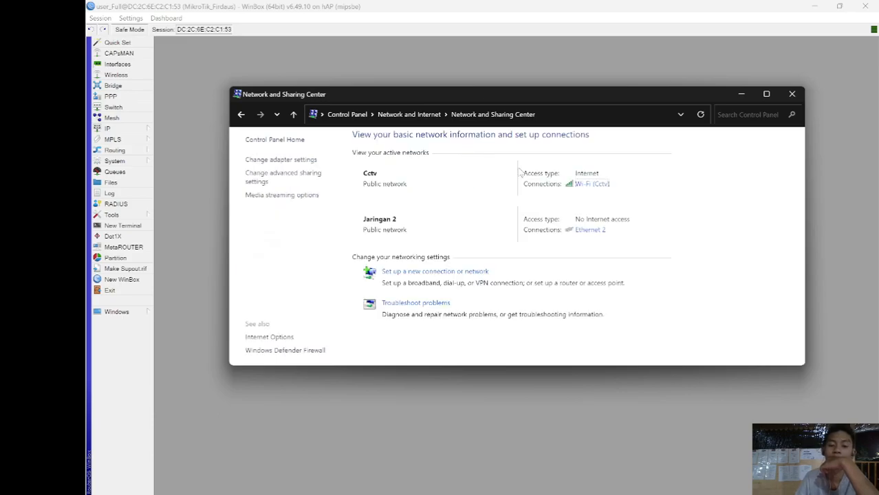
- Examine the IPv4 address, gateway and DHCP details of the Ethernet 2 connection and close its status windows
left_click(586, 230)
left_click(421, 235)
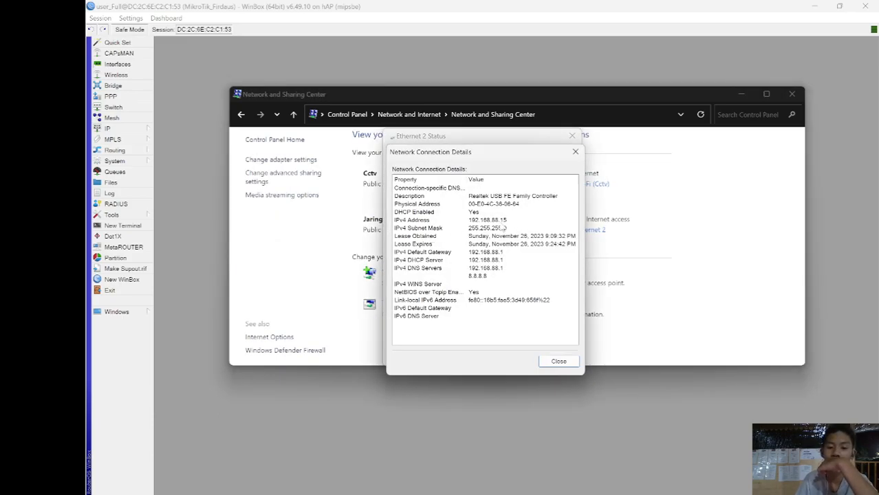
left_click(554, 362)
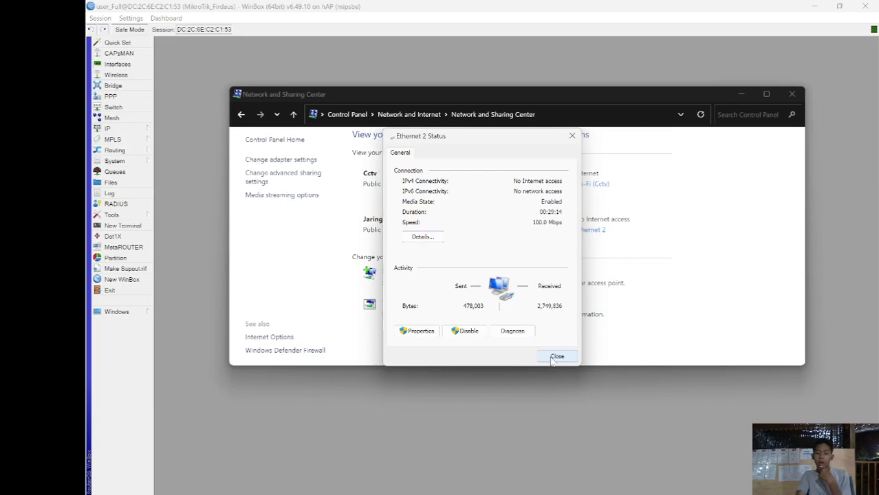
left_click(557, 357)
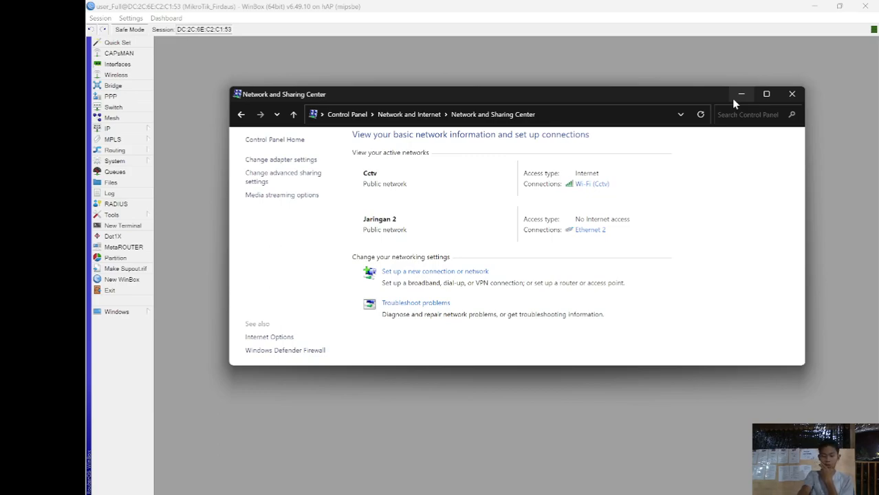
- Minimise Network and Sharing Center, review the settings of the dhcp1 server on ether3 and close them
left_click(733, 101)
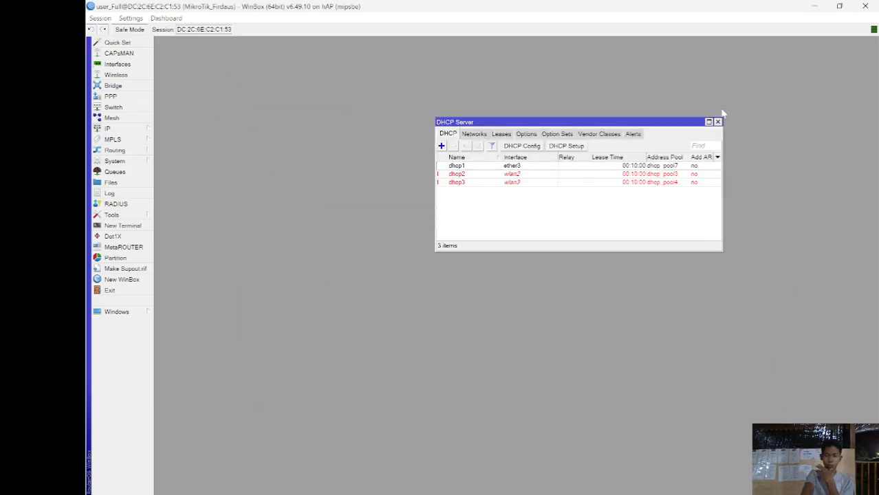
double_click(534, 168)
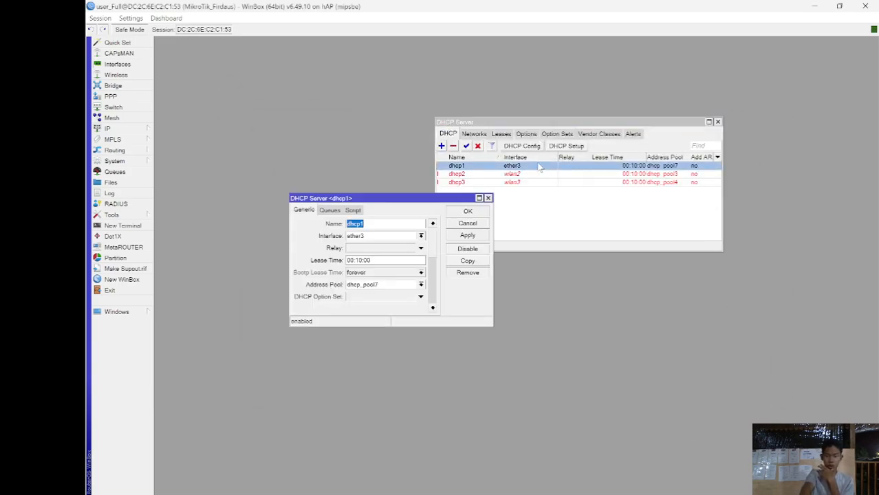
left_click(488, 199)
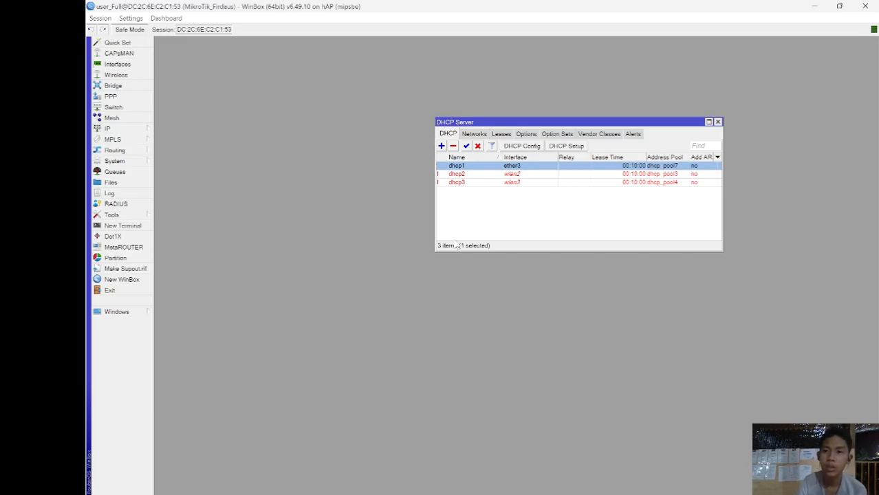
- Start a new IP pool on the router and name it "pool server"
left_click(131, 132)
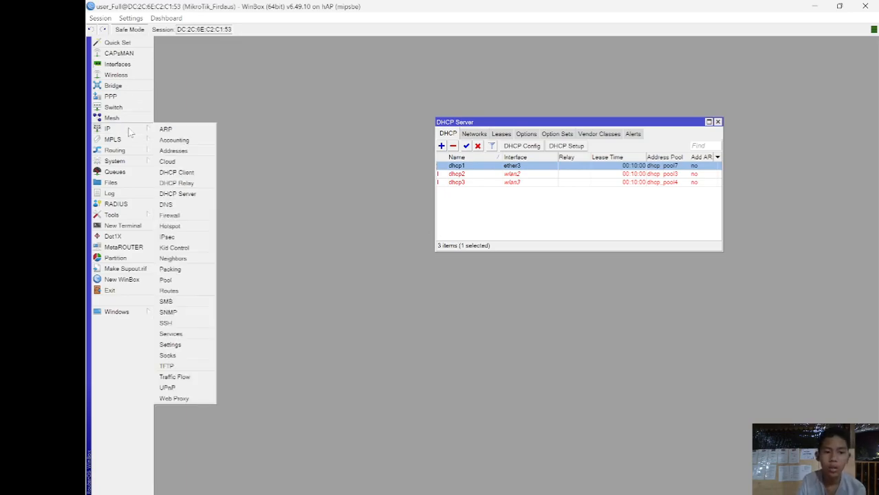
left_click(187, 281)
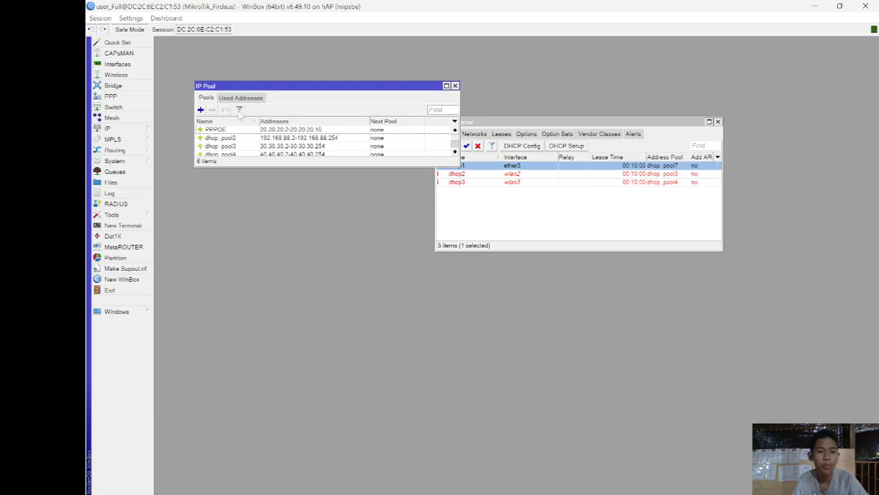
left_click(200, 110)
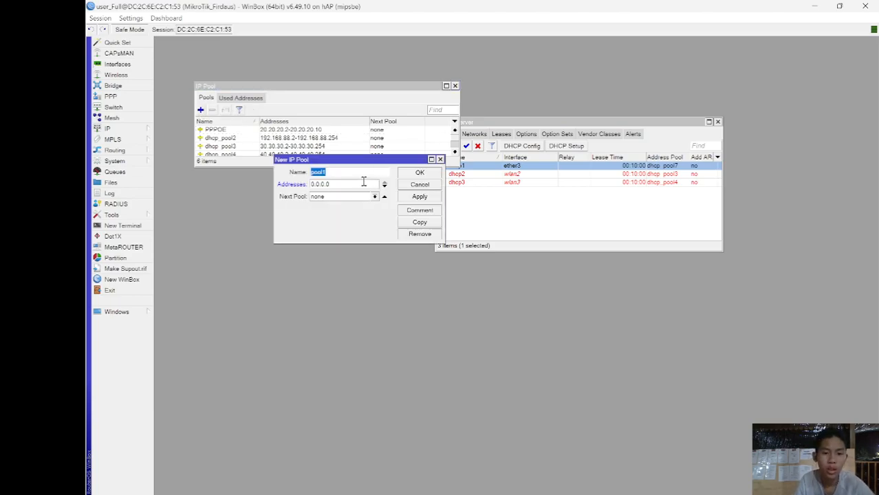
left_click(373, 172)
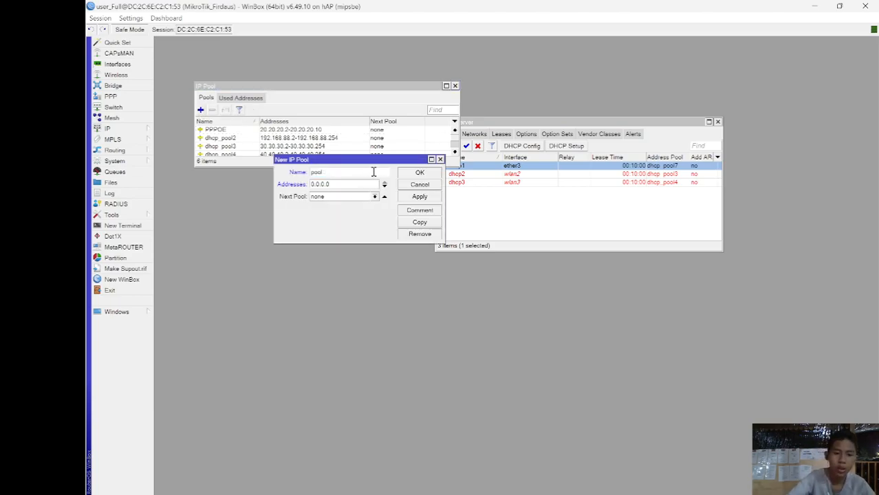
type("ser")
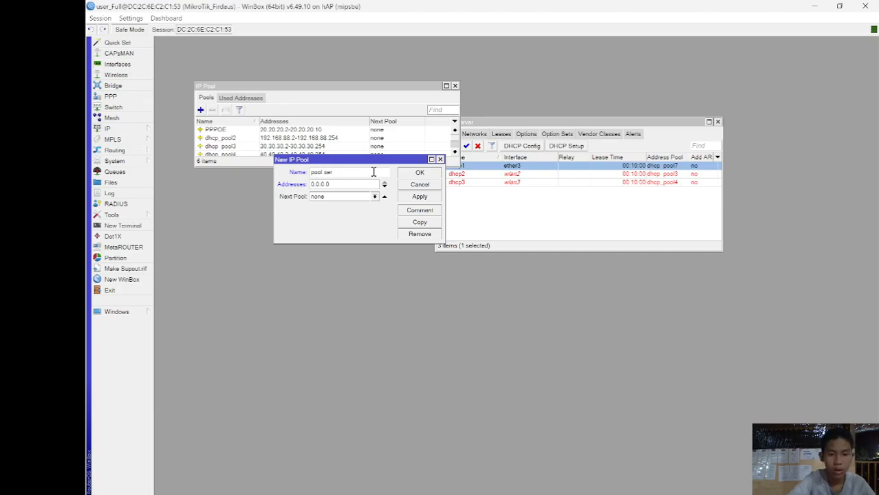
type("ver")
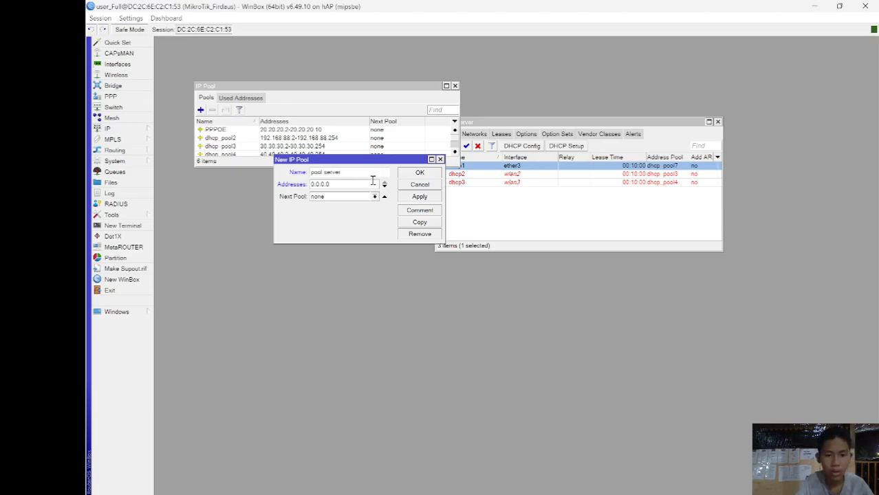
- Set the new pool's first address range to 192.168.88.2-192.168.88.20
double_click(368, 184)
type("19")
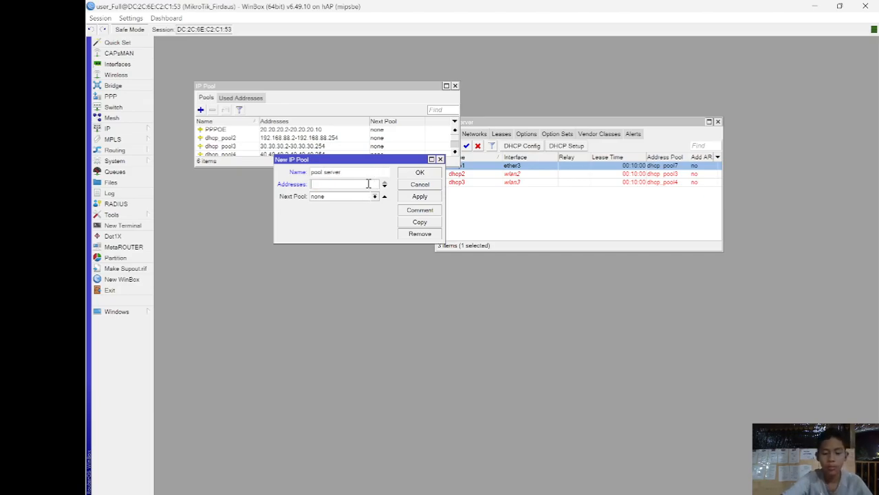
type("2.1")
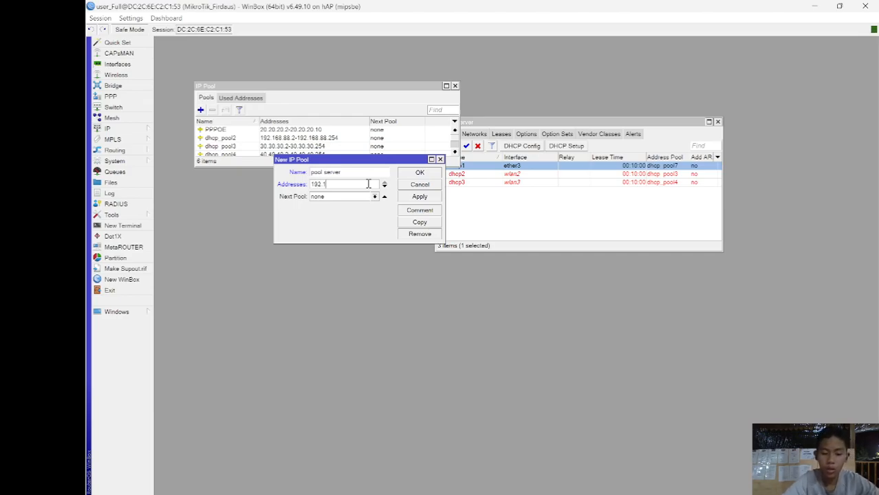
type("68.88")
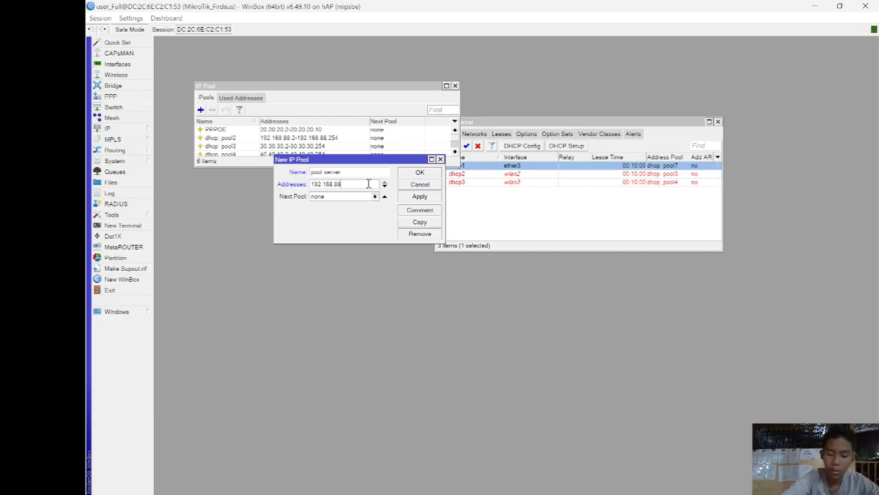
type(".2-")
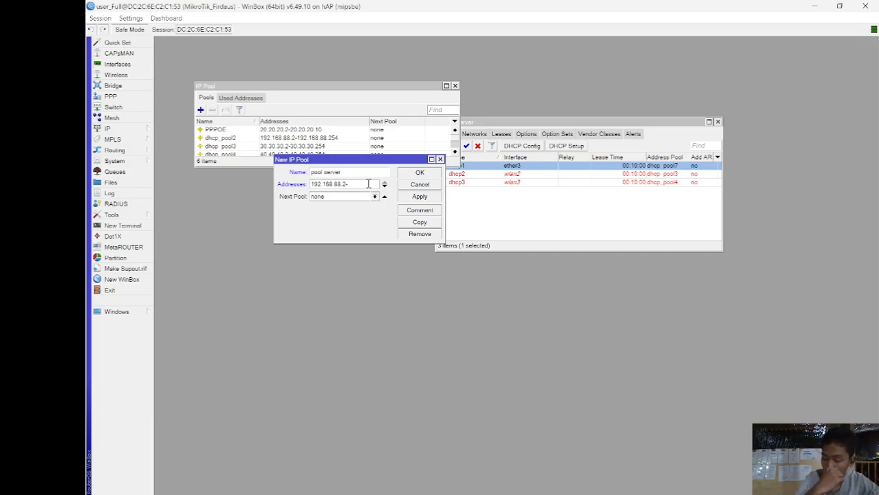
type("192.1")
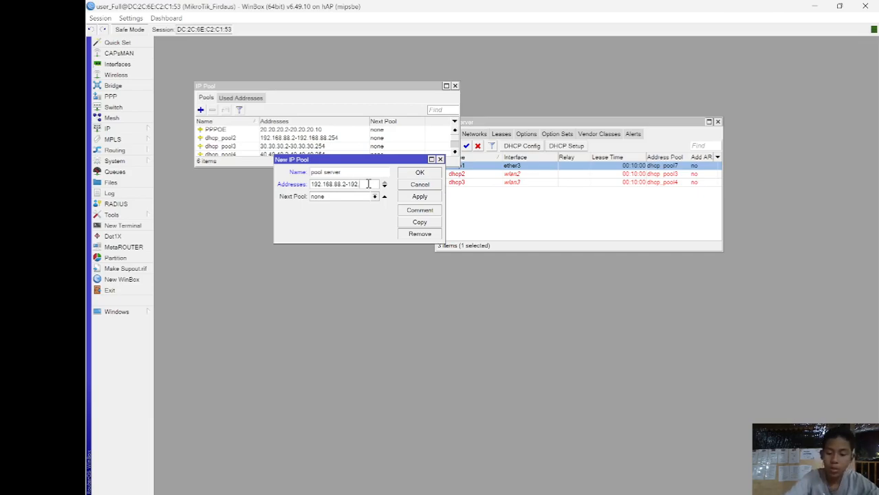
type("68.88")
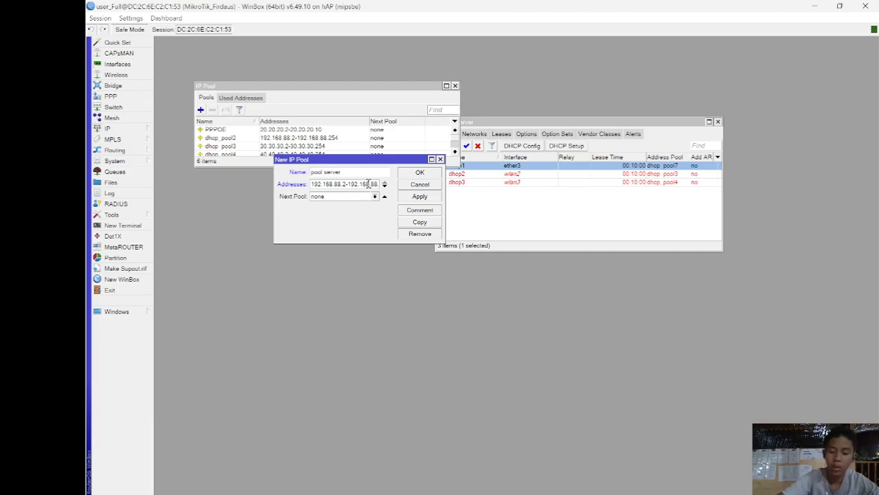
type(".20")
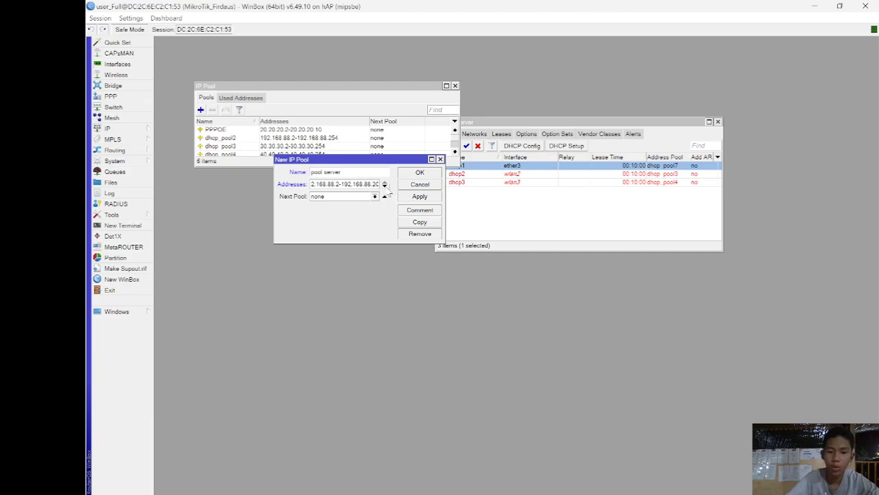
- Add a second address range, 192.168.88.21-192.168.88.30, to the new pool and save it
left_click(384, 186)
left_click(356, 184)
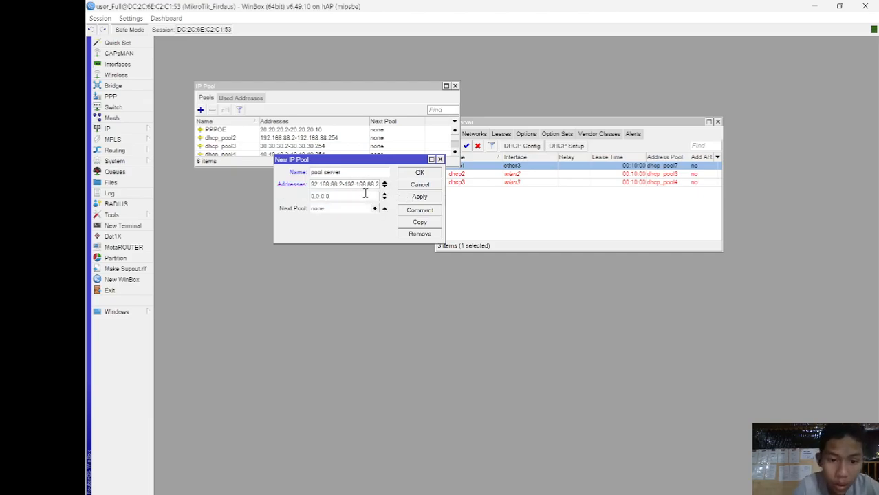
double_click(362, 199)
key("BackSpace")
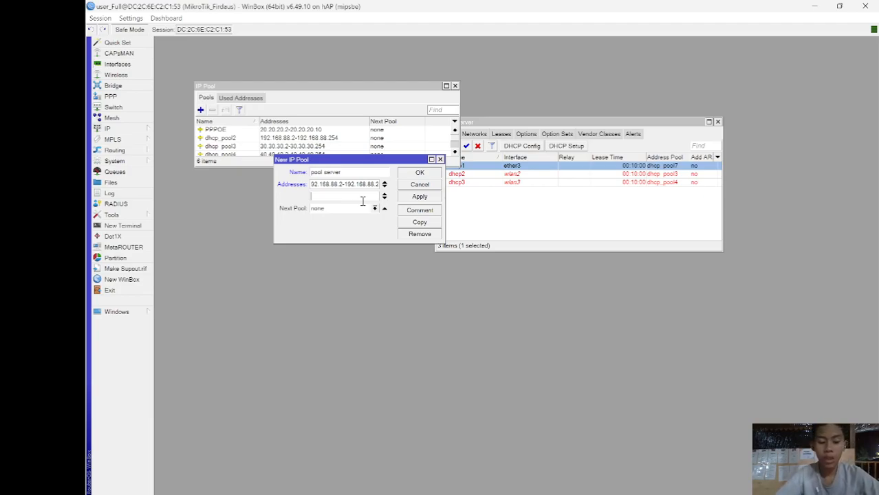
type("192.1")
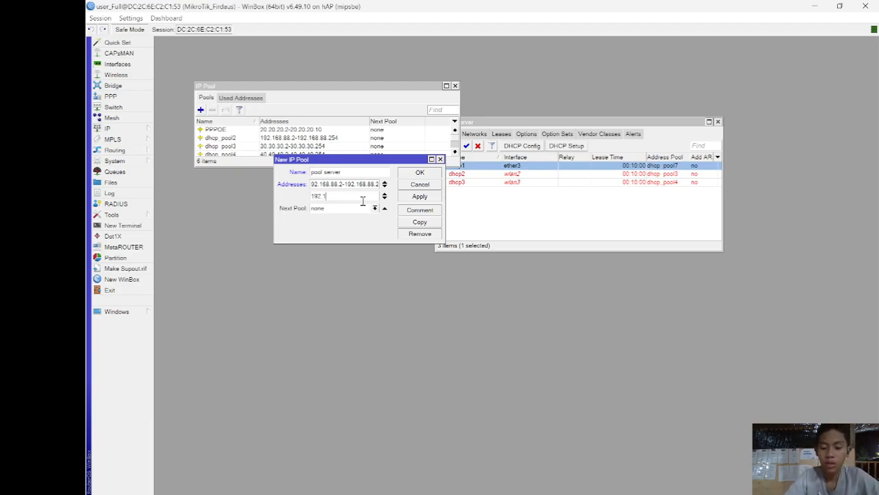
type("68.88")
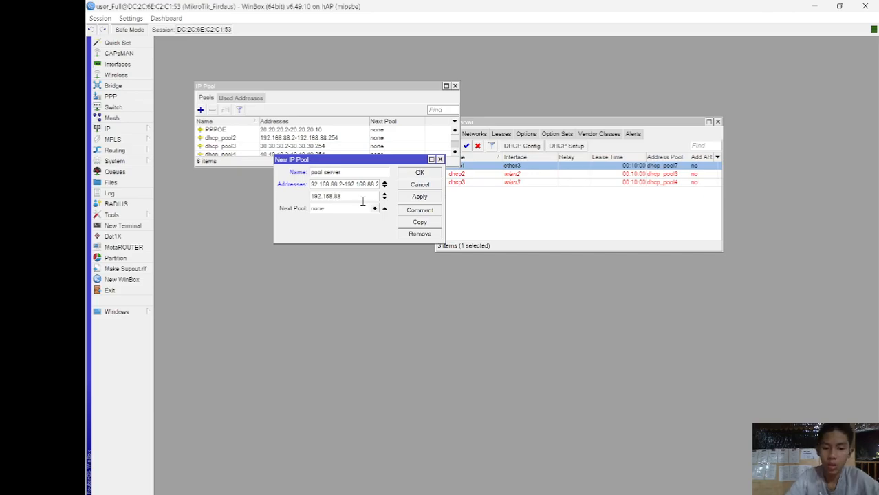
type(".21-1")
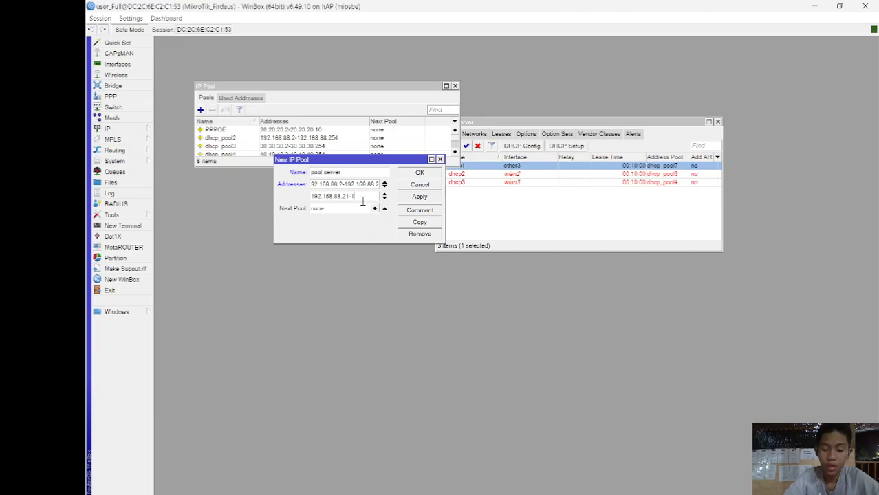
type("92.168.88")
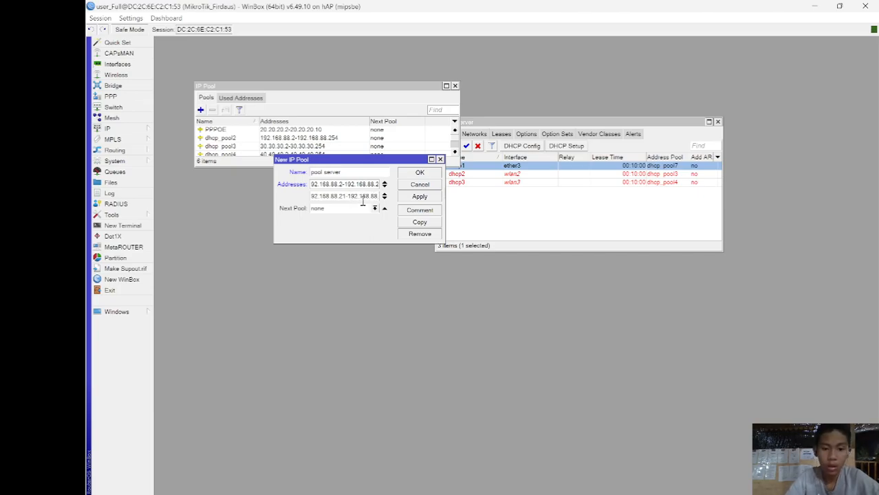
type(".30")
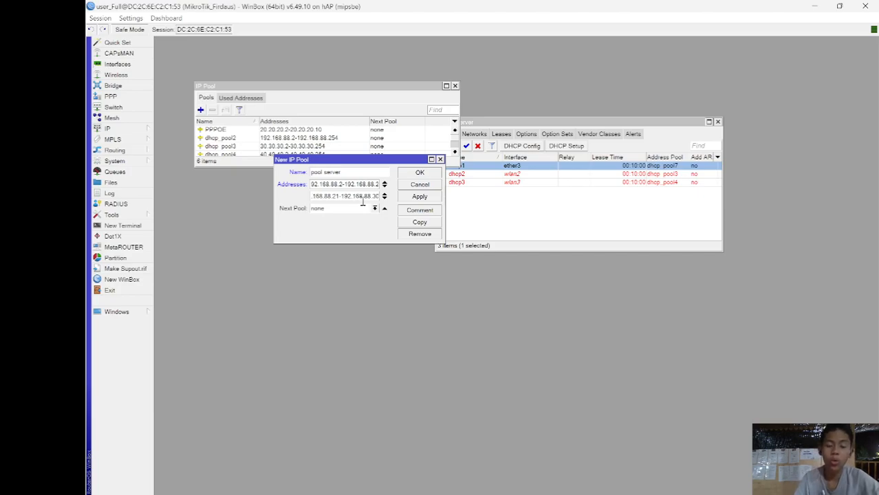
left_click(419, 196)
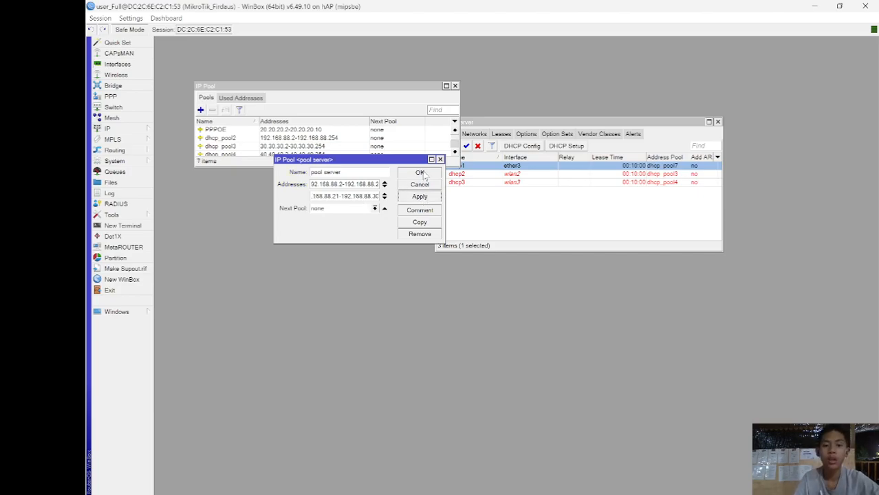
left_click(421, 174)
- Assign "pool server" as the address pool of the dhcp1 server on ether3 and save the change
left_click(498, 196)
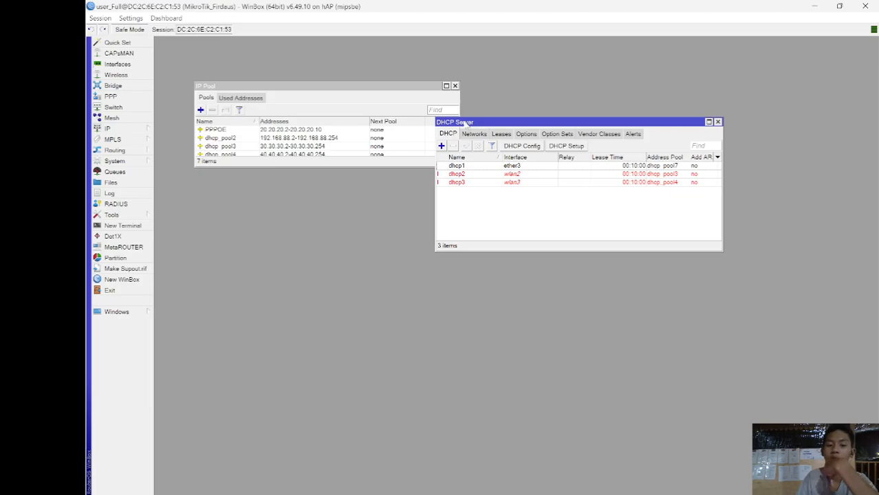
double_click(464, 165)
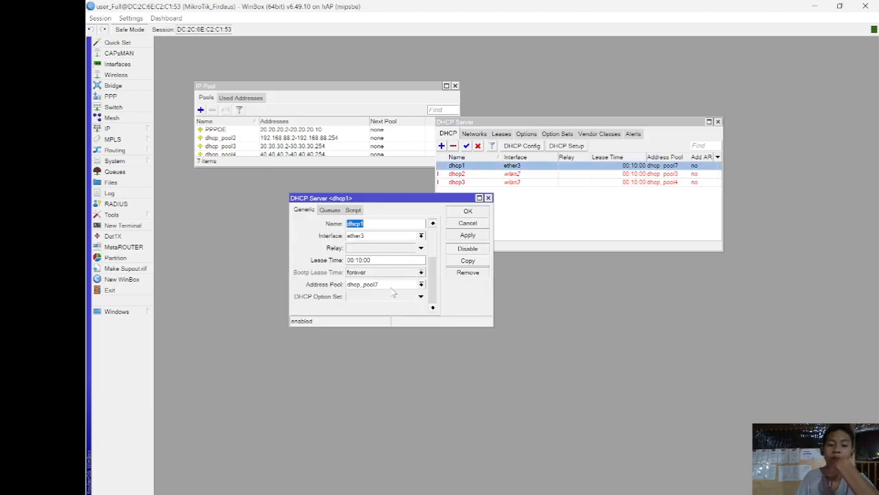
left_click(421, 284)
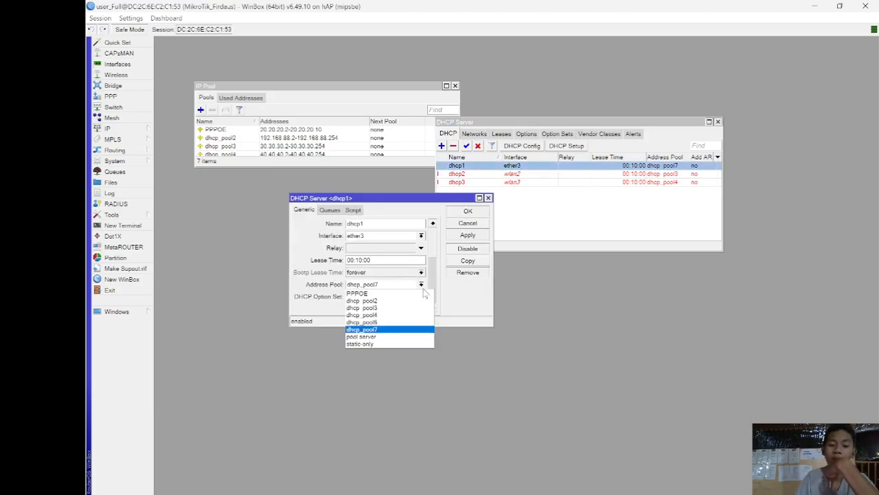
left_click(381, 336)
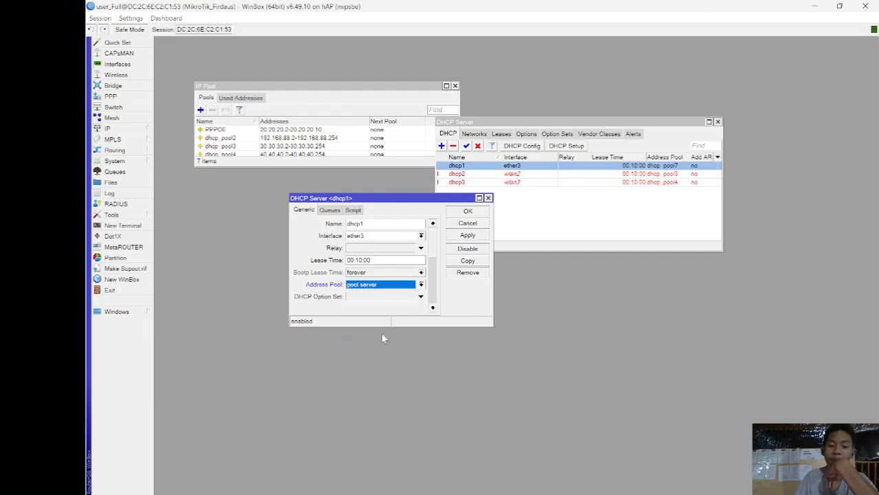
left_click(467, 235)
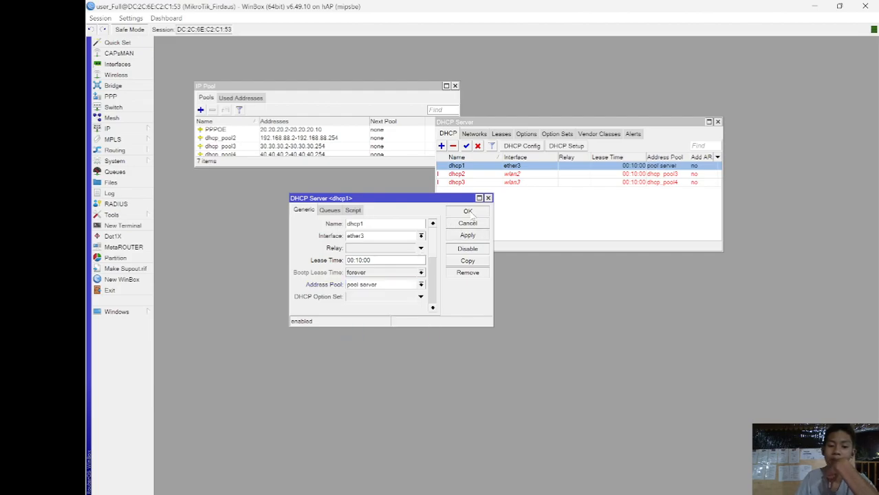
left_click(468, 212)
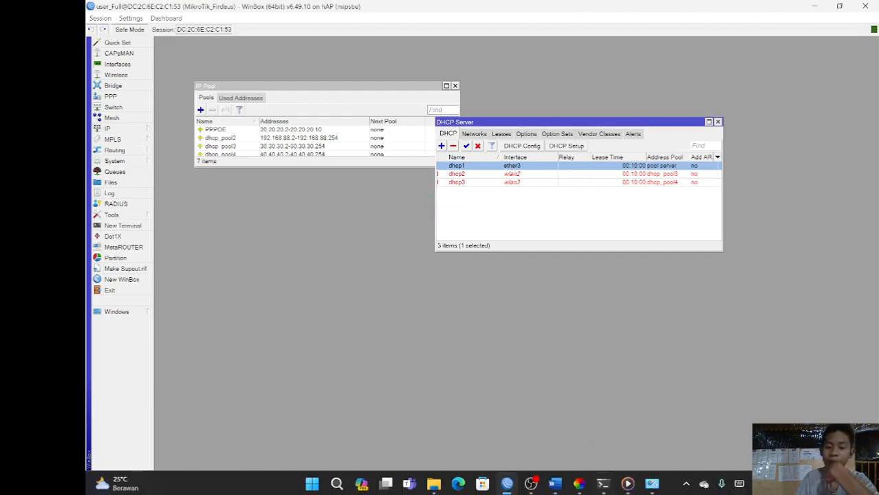
- Close the minimised Network and Sharing Center window and reopen it through Control Panel with the Run command "control panel"
left_click(652, 484)
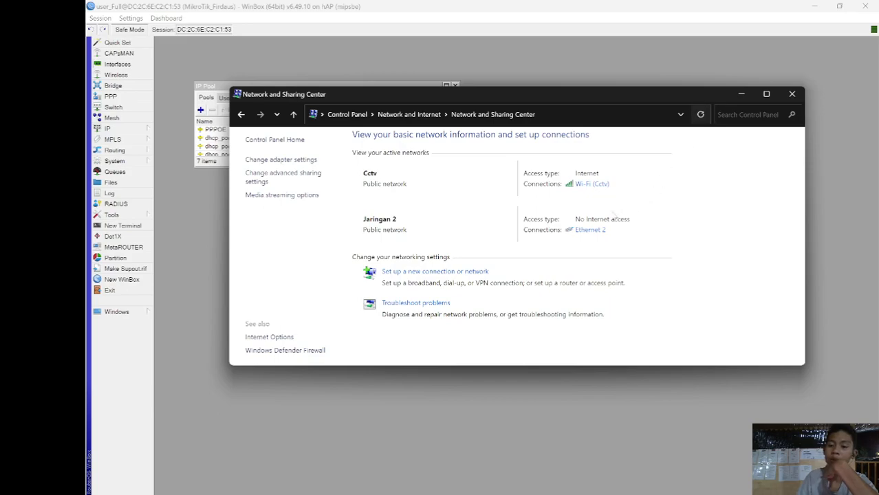
left_click(791, 94)
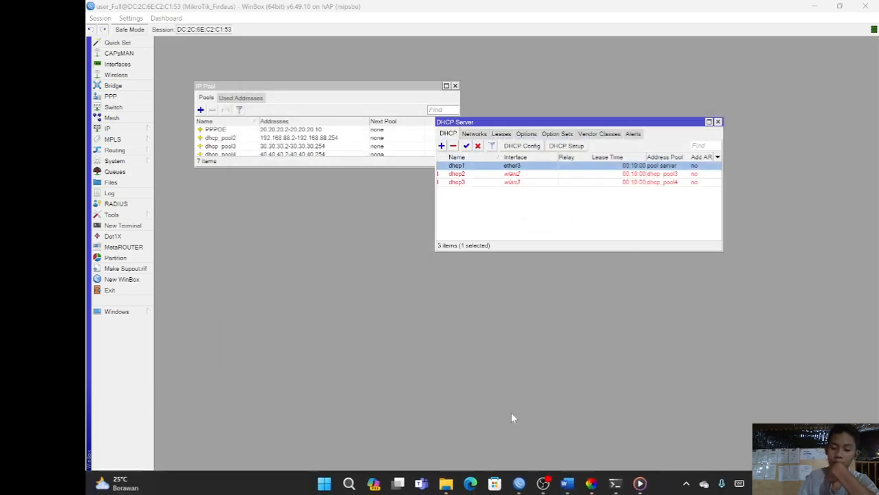
key("super+r")
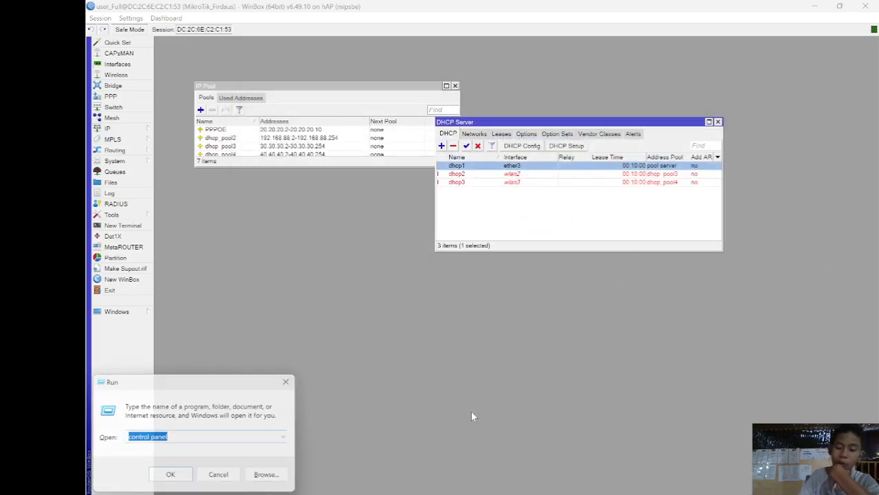
key("Return")
left_click(433, 219)
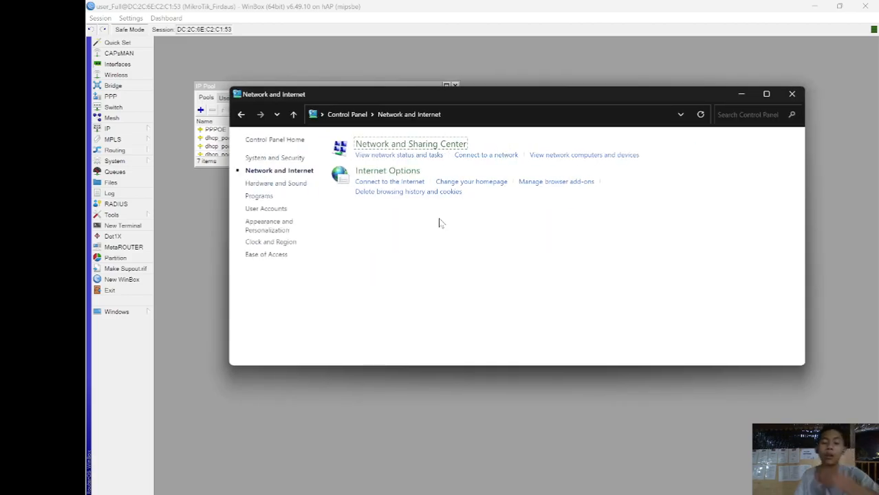
left_click(476, 145)
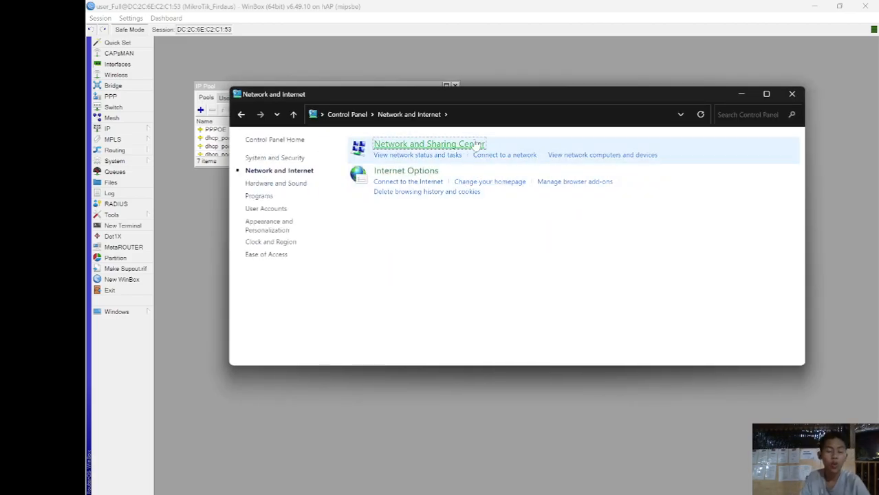
- View the Ethernet 2 connection details to check its leased IPv4 address, then close them and minimise Network and Sharing Center
left_click(593, 231)
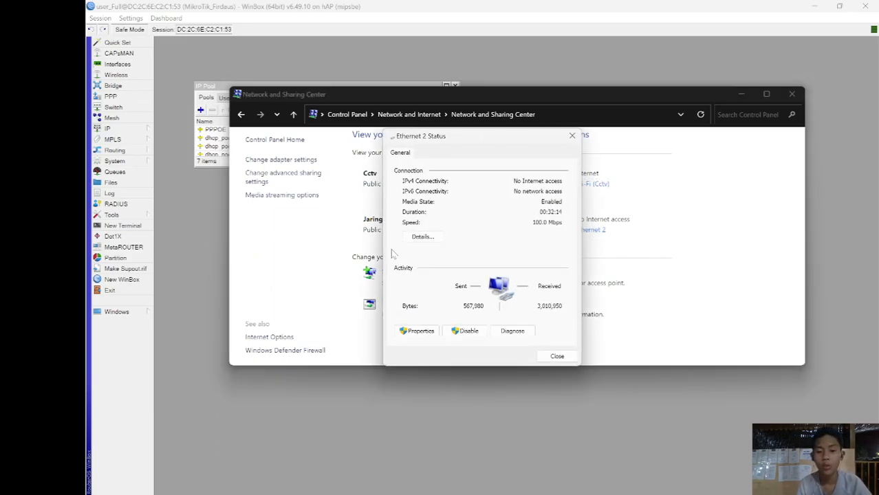
left_click(426, 236)
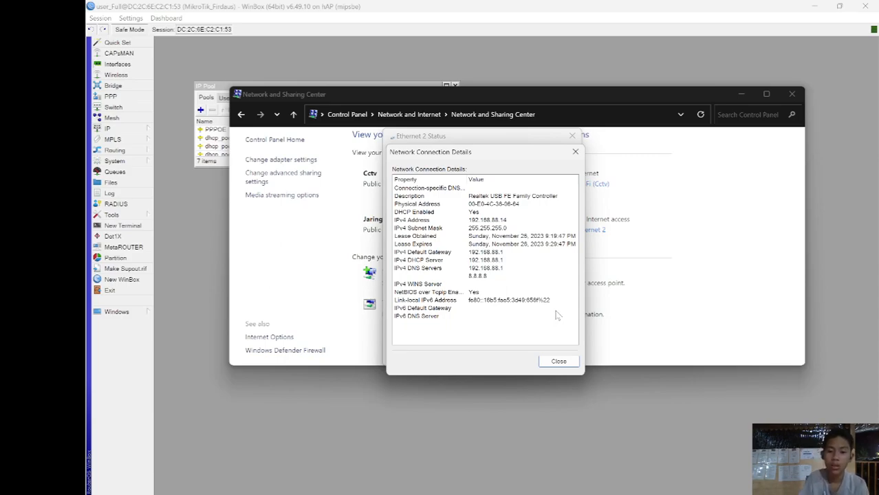
left_click(559, 364)
left_click(557, 356)
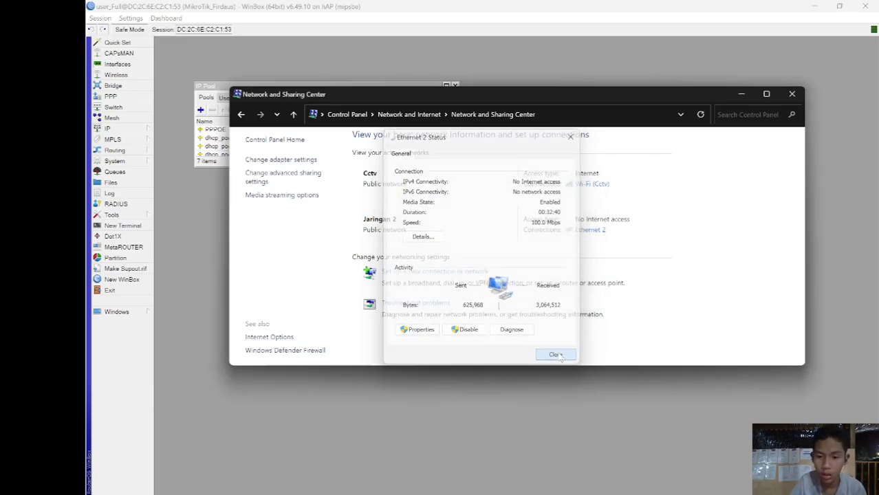
left_click(741, 96)
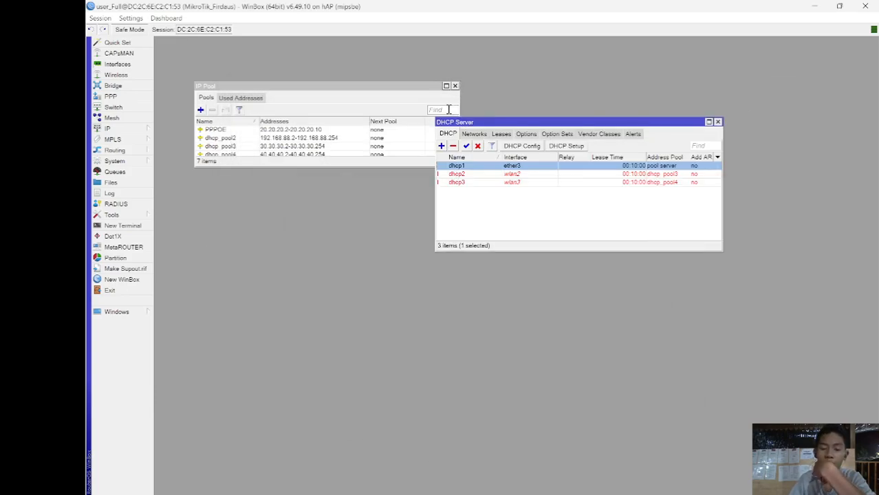
- Close the IP Pool window and show the DHCP server's leases
left_click(407, 101)
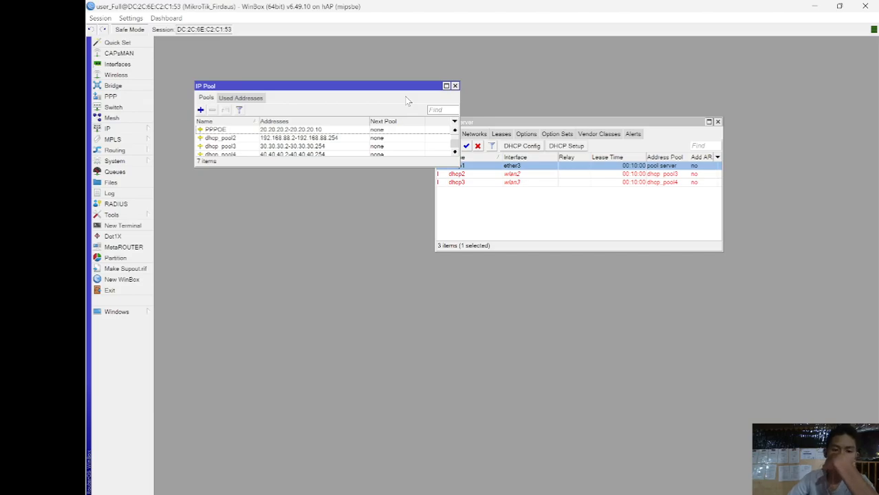
left_click(455, 86)
left_click(546, 209)
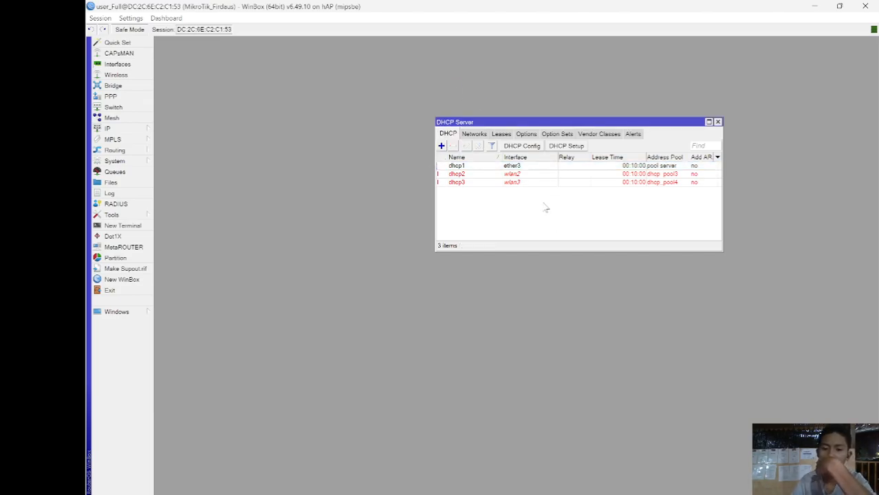
left_click(501, 134)
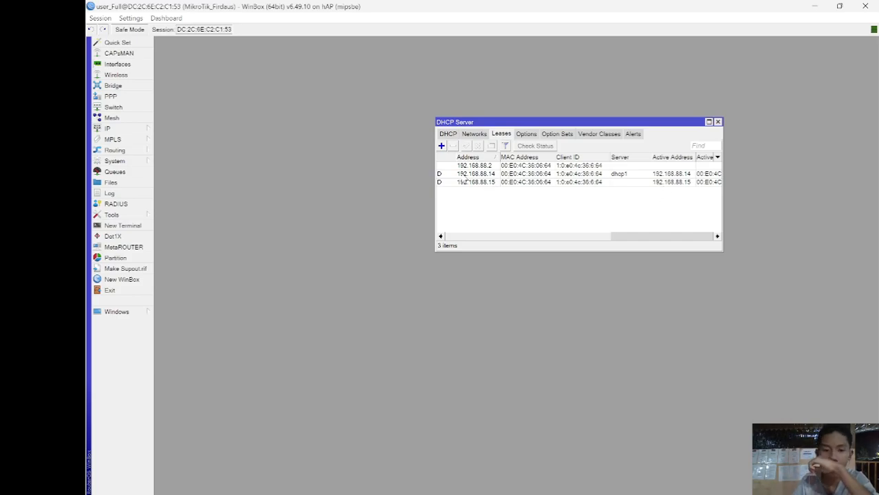
- Make the dynamic 192.168.88.14 lease of dhcp1 static and close its settings
double_click(464, 174)
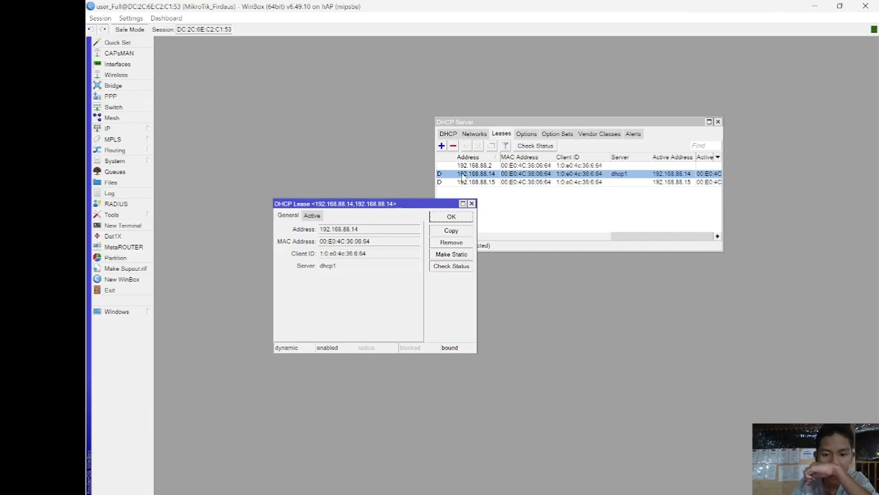
left_click(447, 256)
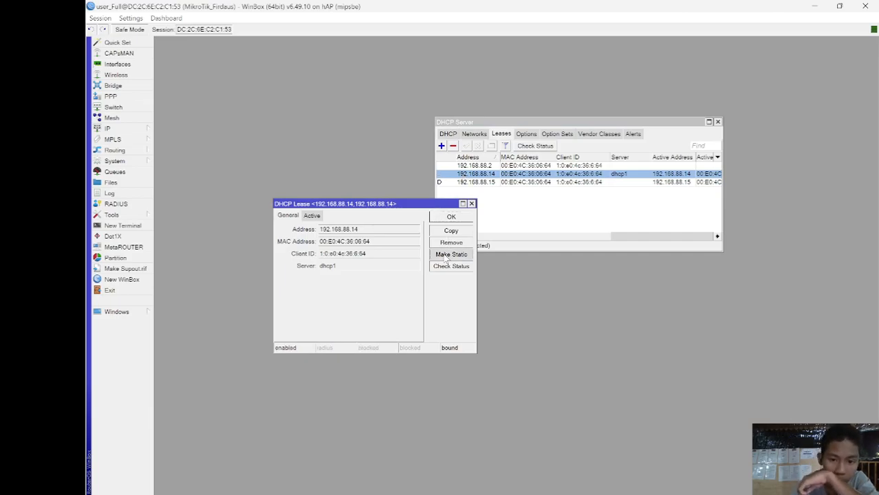
left_click(386, 232)
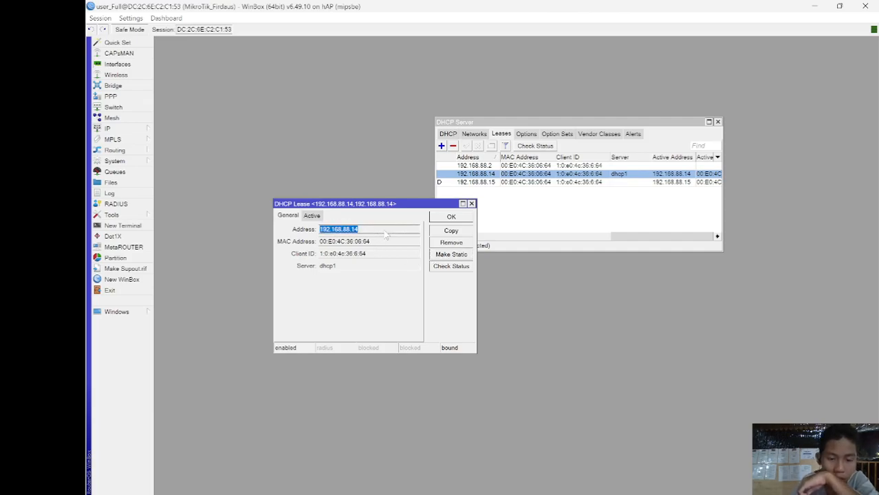
left_click(451, 217)
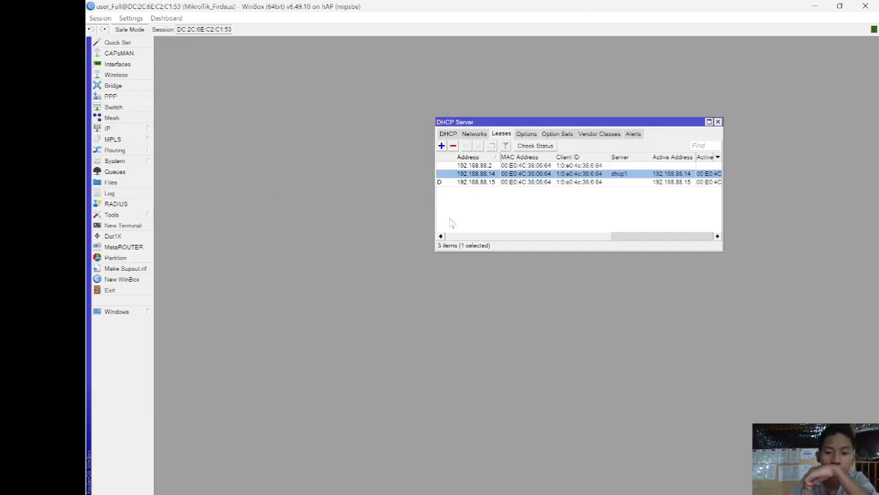
- Set the address of the static dhcp1 lease to 192.168.88.20 and save the change
double_click(515, 176)
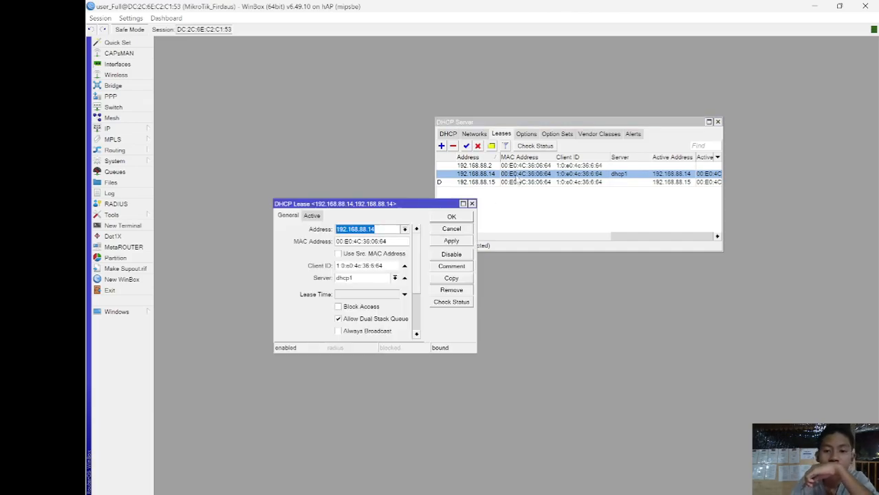
left_click(390, 230)
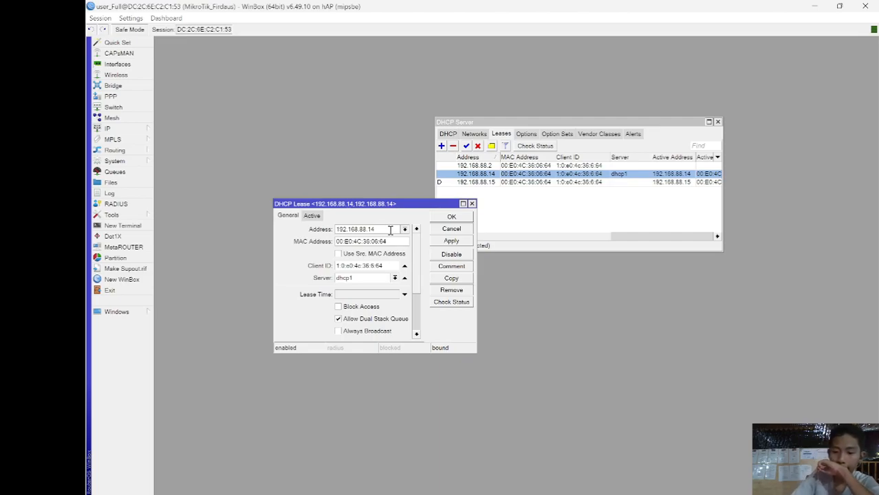
key("BackSpace")
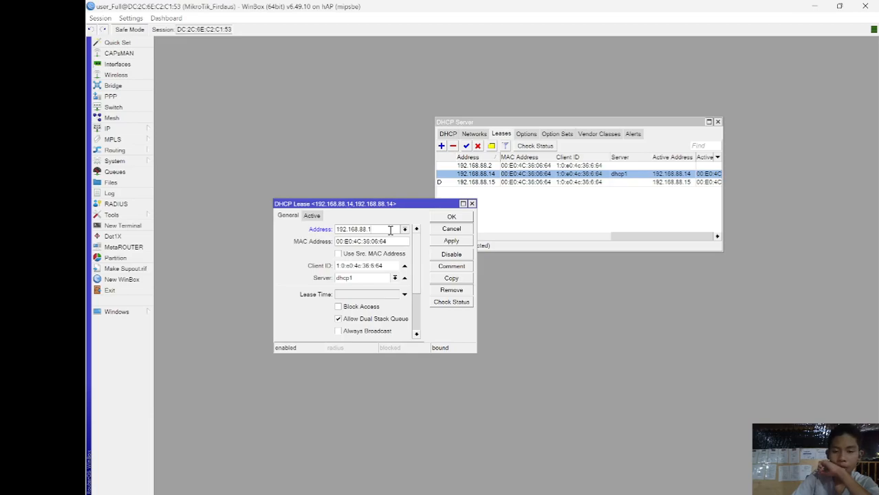
key("BackSpace")
type("20")
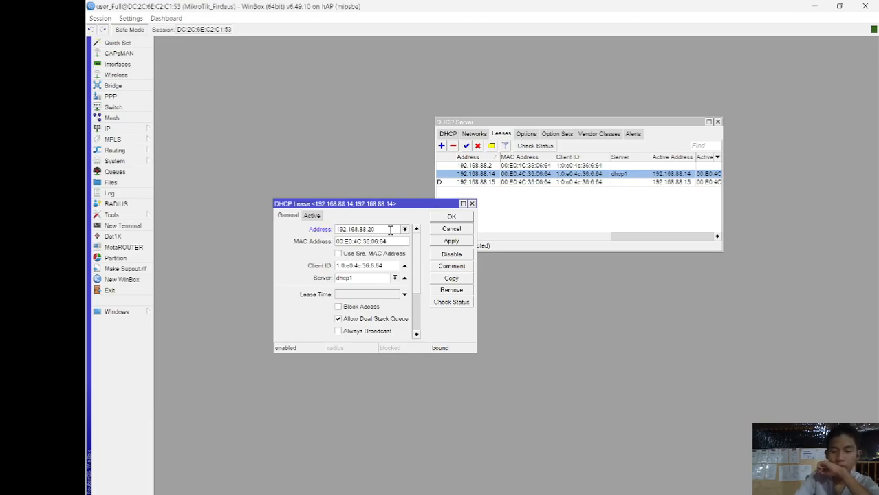
left_click(447, 242)
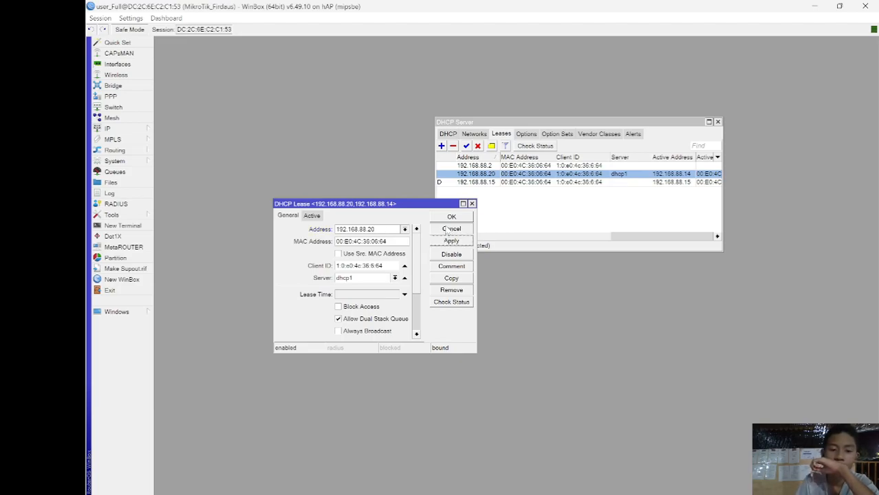
left_click(451, 217)
- Remove the dynamic 192.168.88.15 lease and check the settings of the 192.168.88.20 lease
left_click(471, 182)
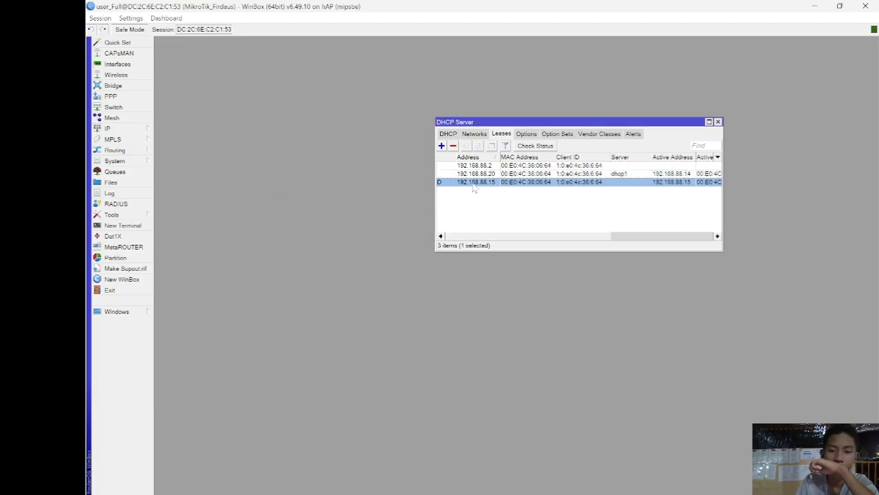
left_click(452, 146)
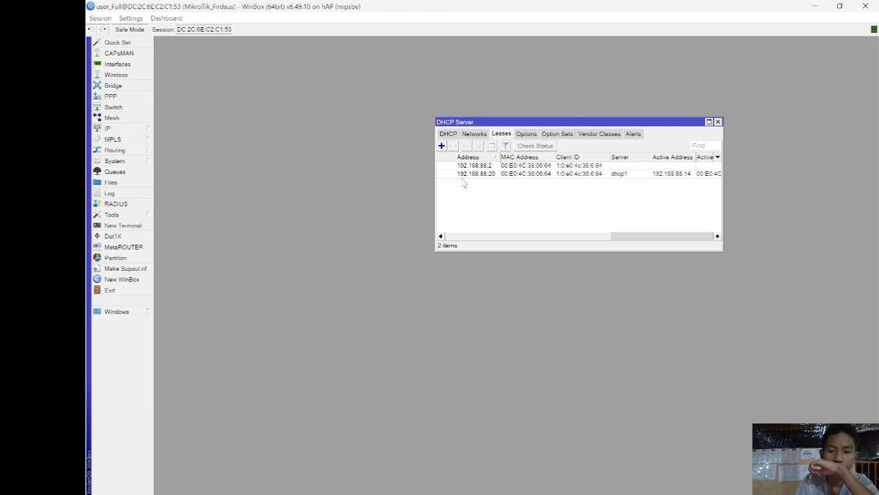
left_click(468, 176)
double_click(468, 176)
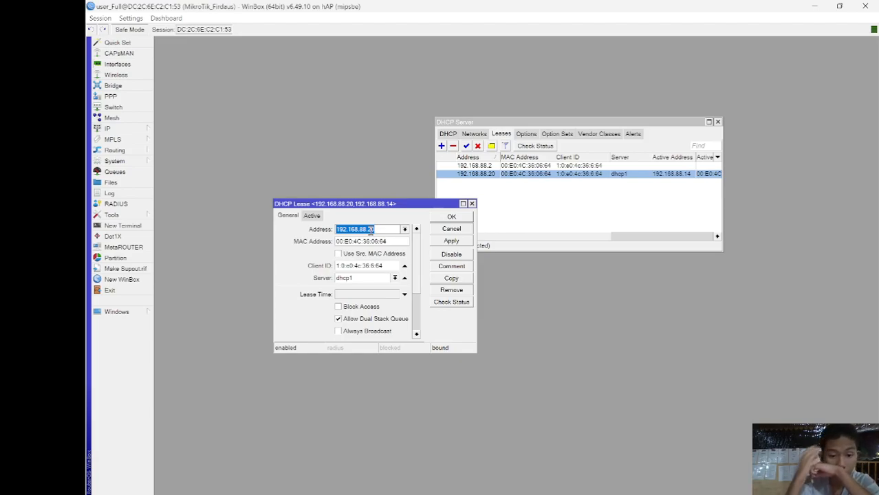
left_click(459, 218)
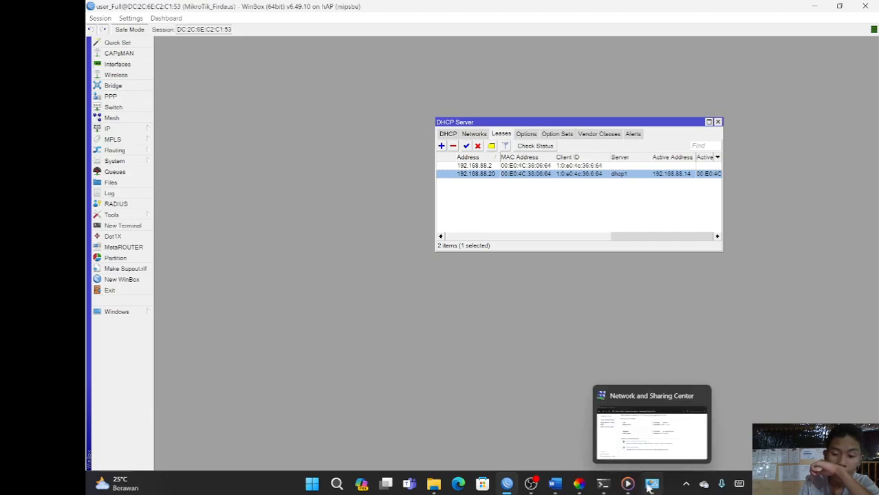
- Return to Network and Sharing Center, recheck the IPv4 address in the Ethernet 2 details, and minimise the window again
left_click(649, 484)
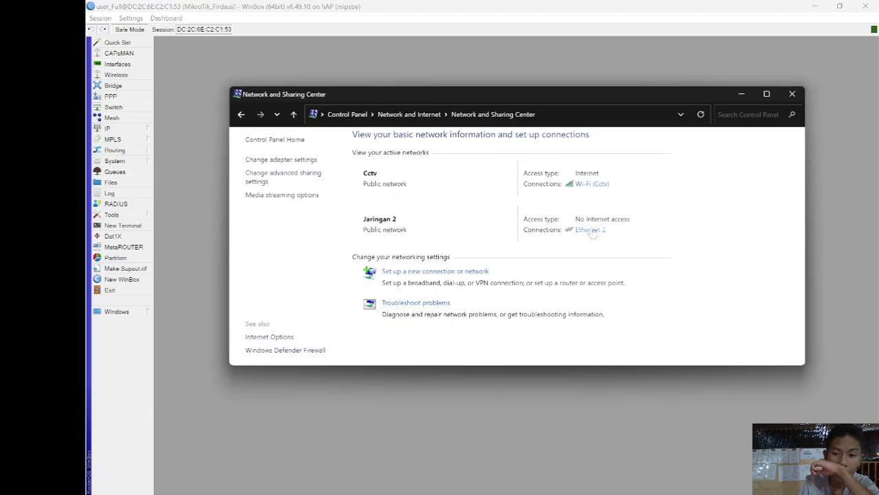
left_click(589, 229)
left_click(575, 135)
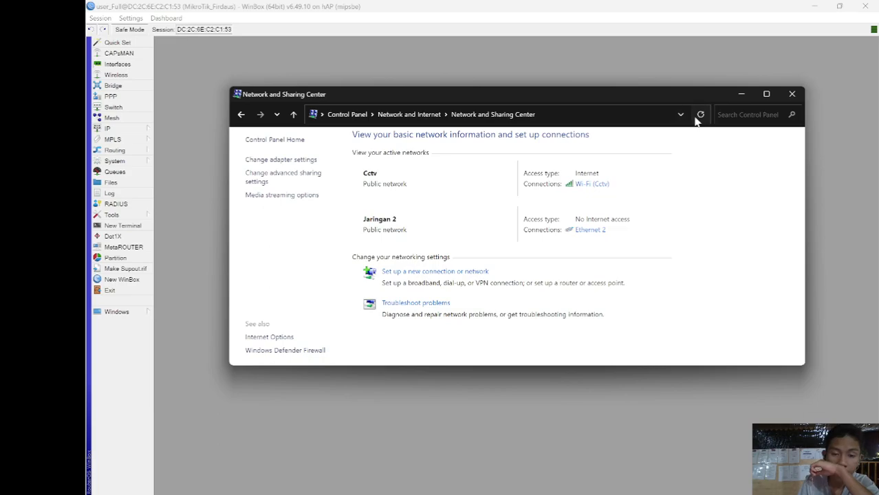
left_click(596, 234)
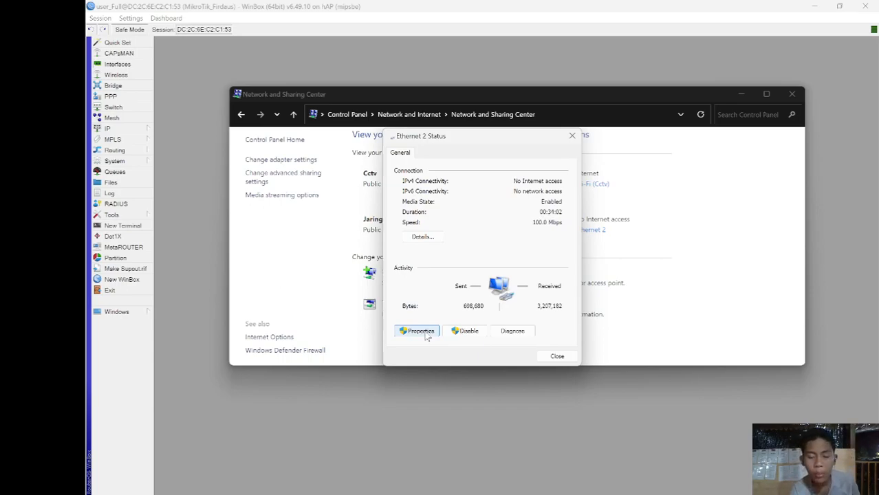
left_click(423, 236)
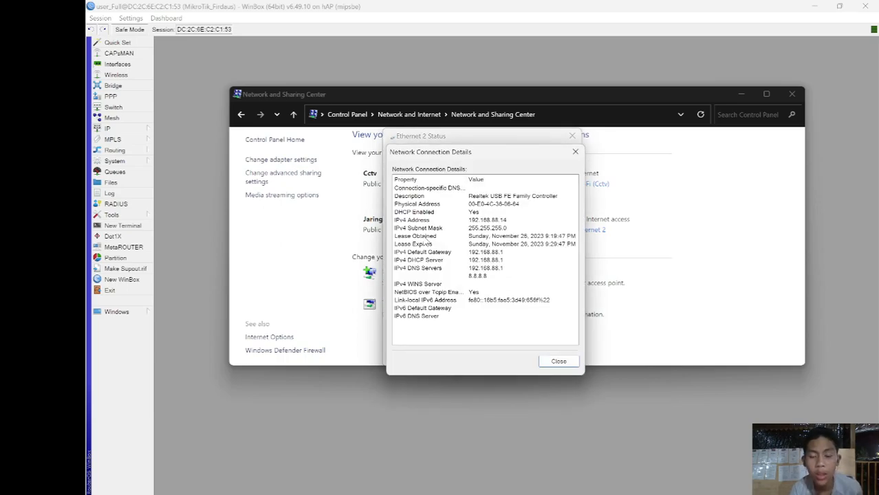
left_click(559, 361)
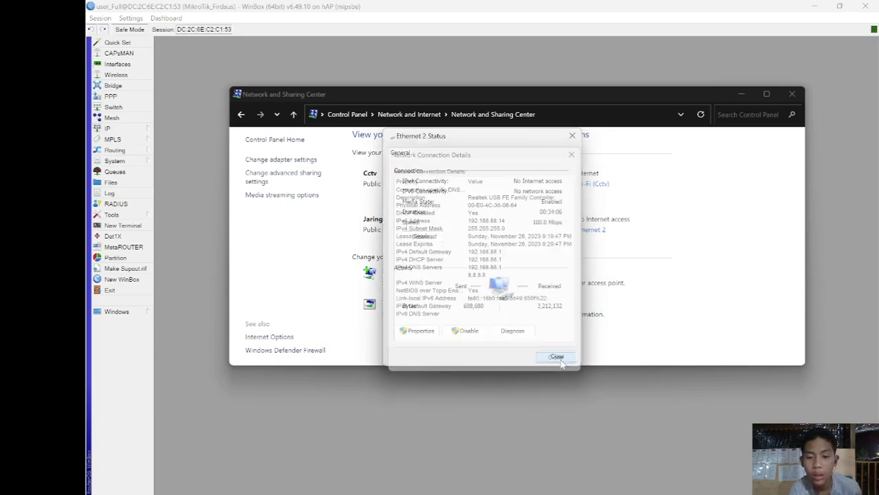
left_click(560, 360)
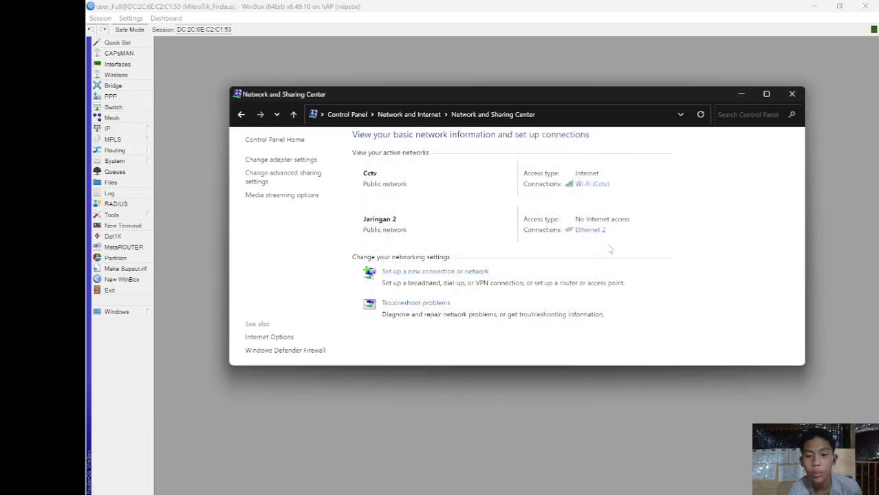
left_click(740, 94)
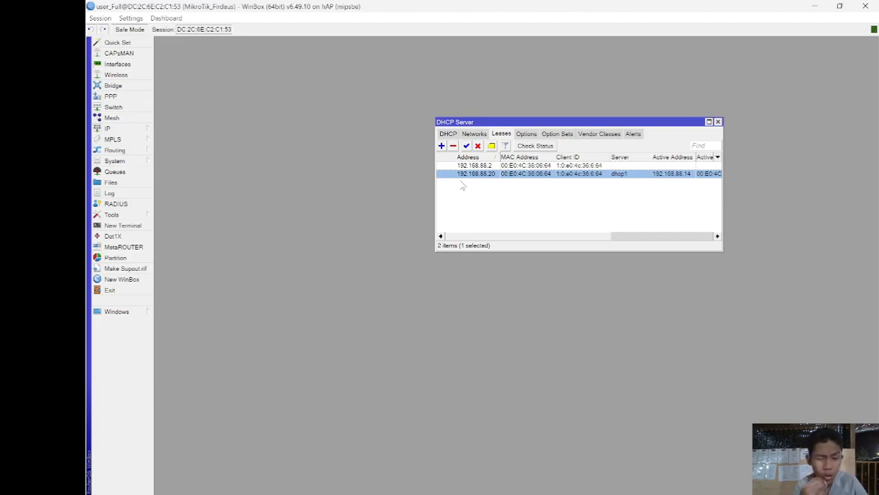
- Review the router log for DHCP lease assignments and changes, then close it
left_click(108, 195)
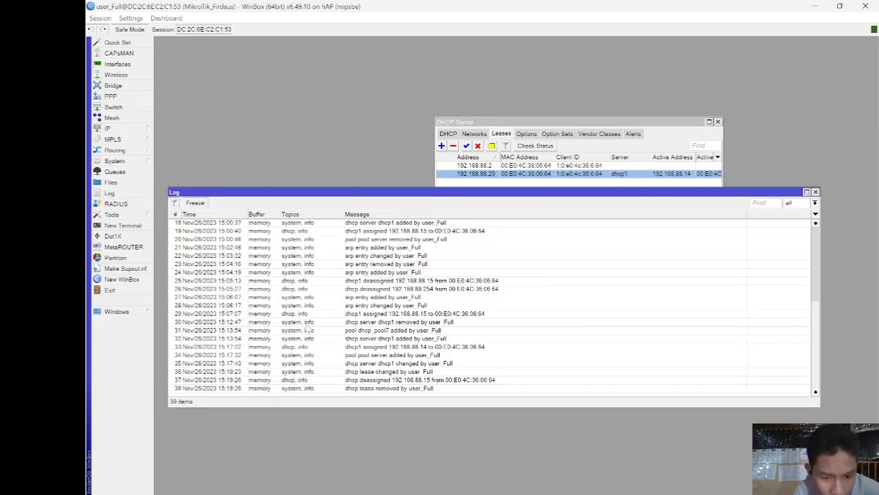
scroll(402, 283, "up", 2)
scroll(403, 282, "up", 5)
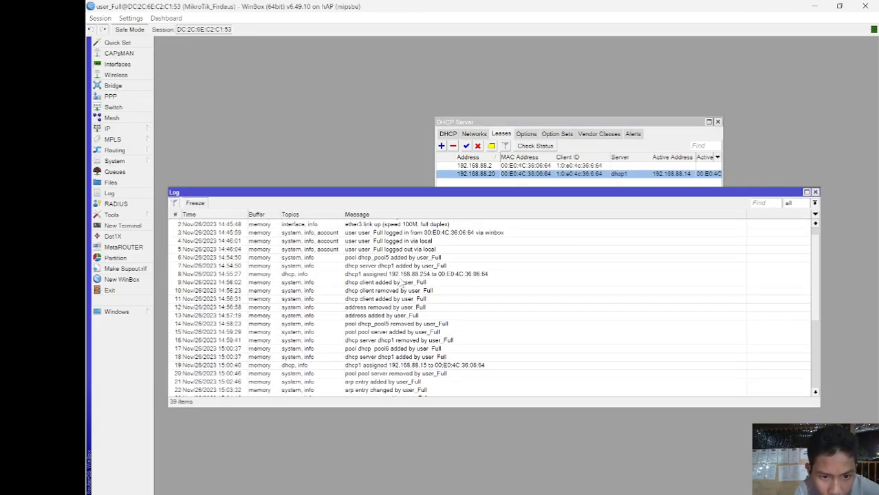
scroll(478, 337, "down", 6)
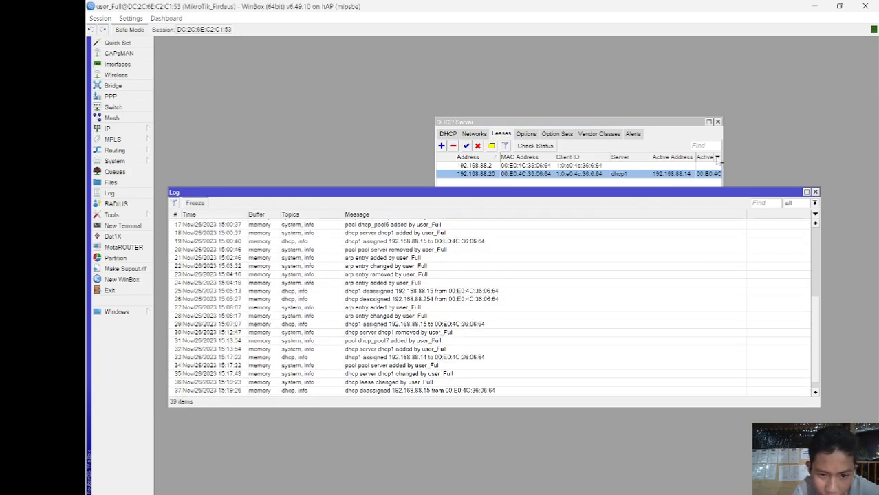
left_click(815, 192)
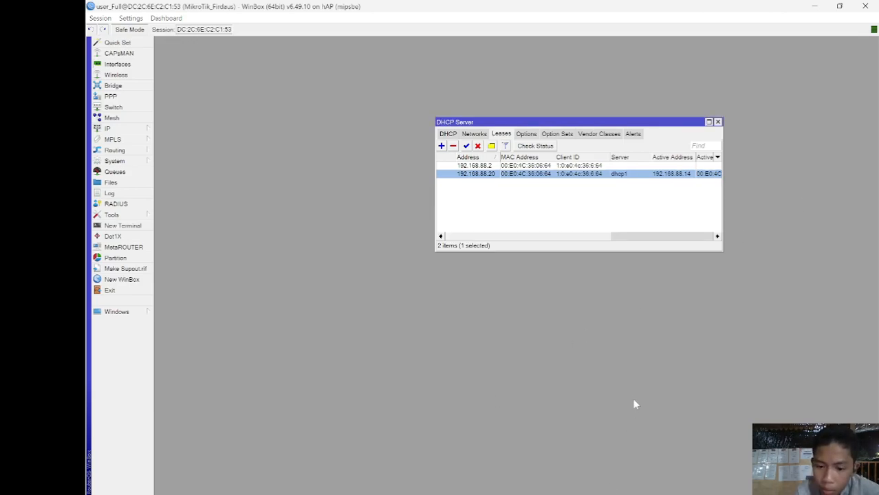
mouse_move(619, 490)
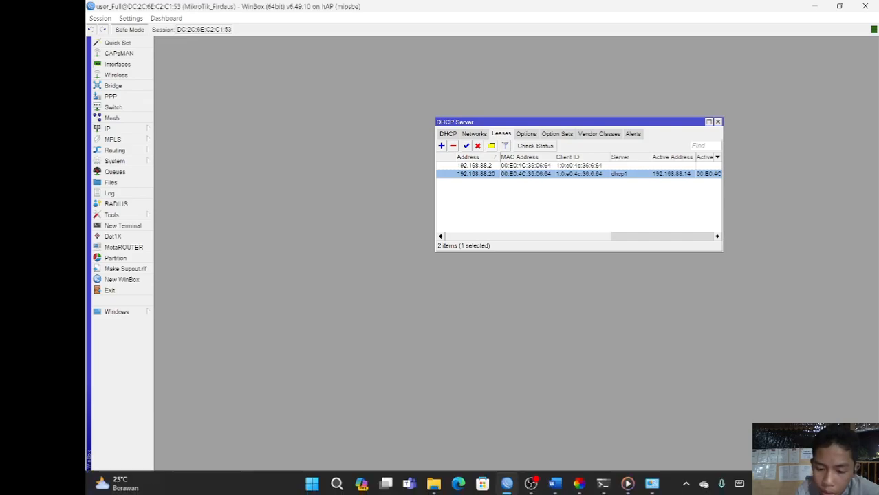
left_click(533, 484)
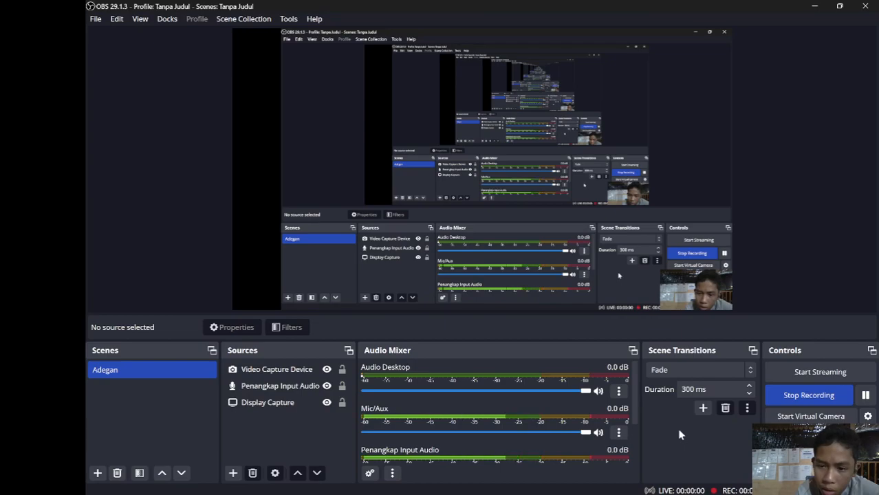
mouse_move(626, 489)
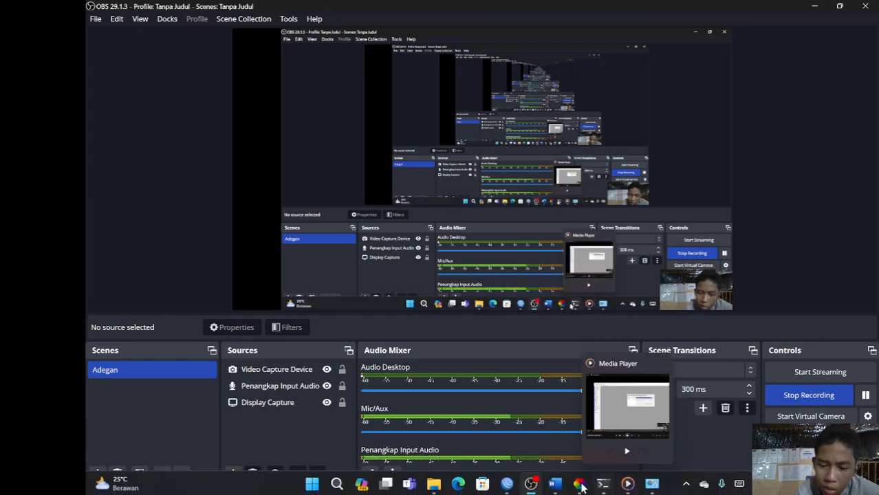
left_click(507, 484)
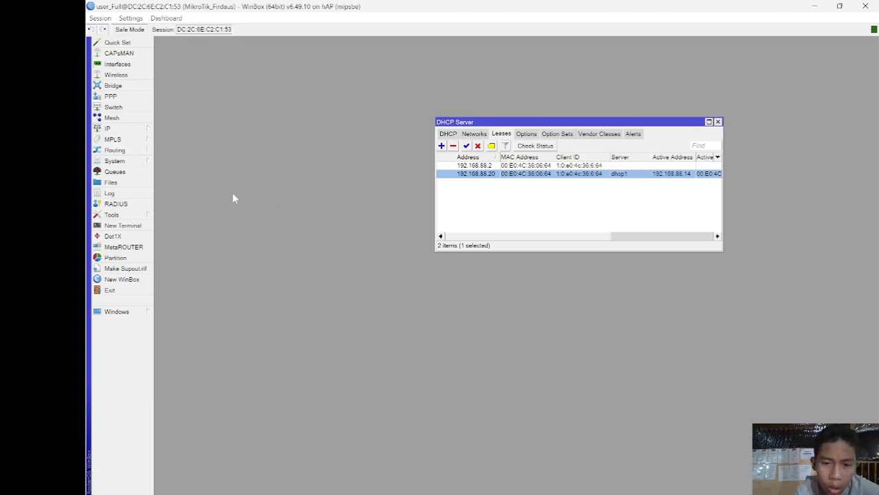
- Open the router's ARP list and enlarge its window to view all entries
left_click(131, 129)
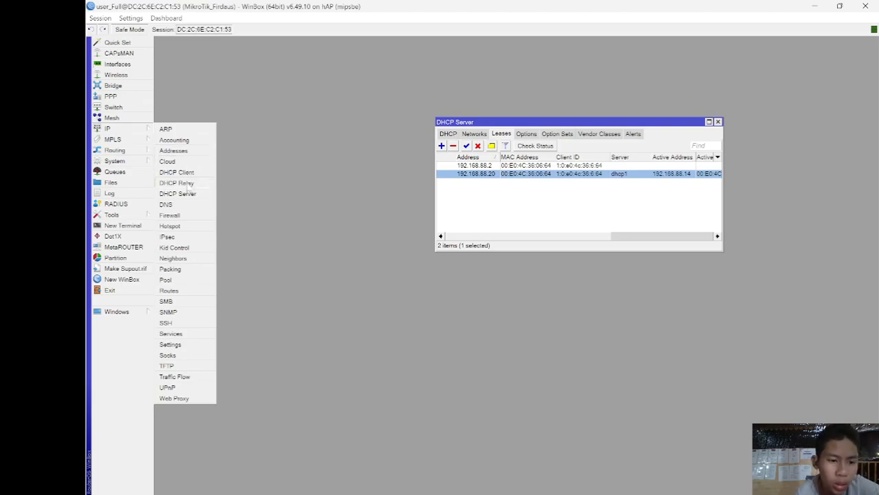
left_click(242, 145)
left_click(135, 126)
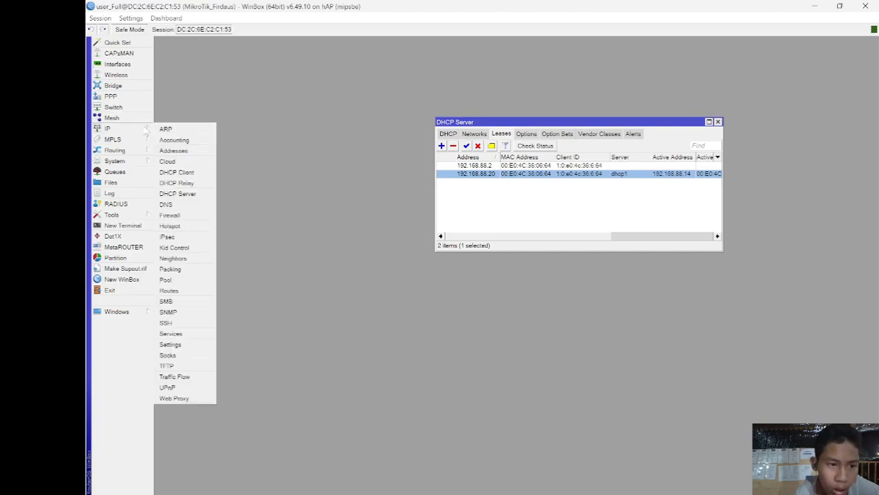
left_click(169, 129)
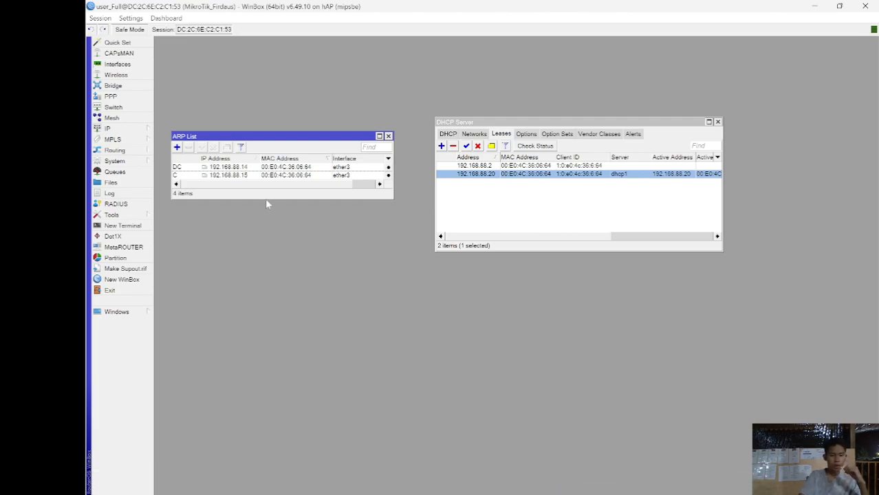
left_click_drag(268, 198, 269, 219)
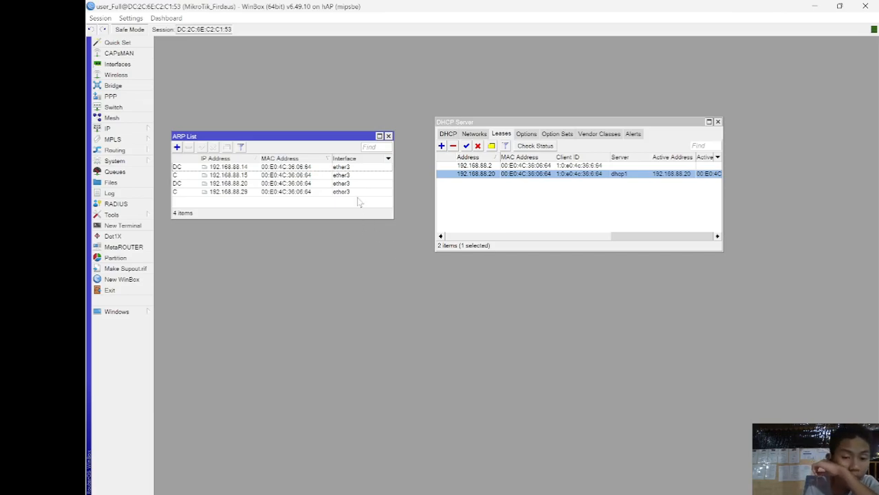
- Remove the 192.168.88.15 and 192.168.88.29 entries on ether3 from the ARP list
left_click(218, 176)
left_click(188, 147)
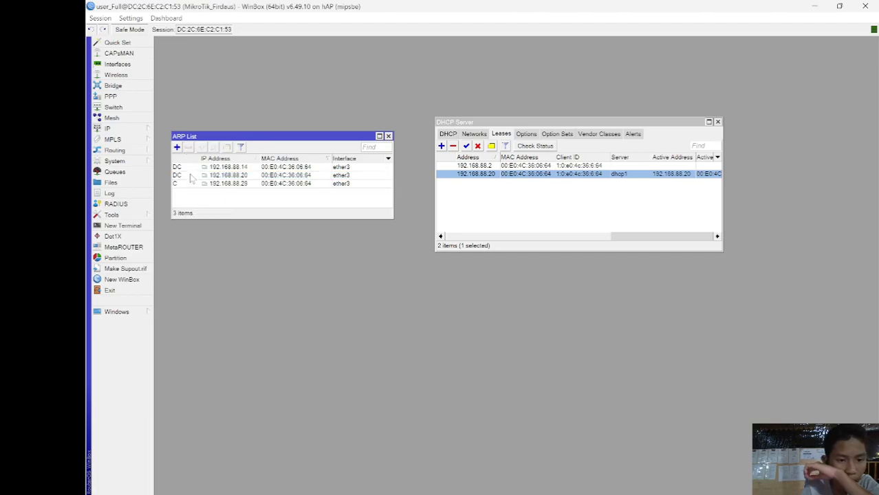
left_click(189, 194)
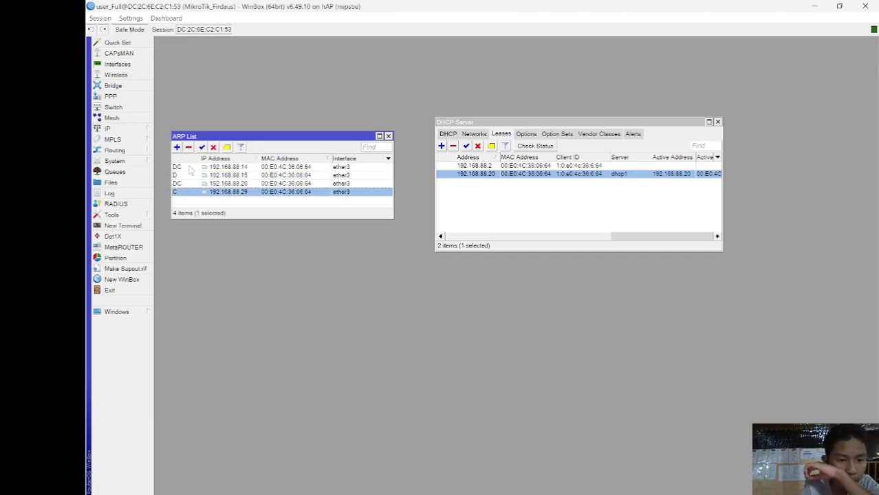
left_click(188, 147)
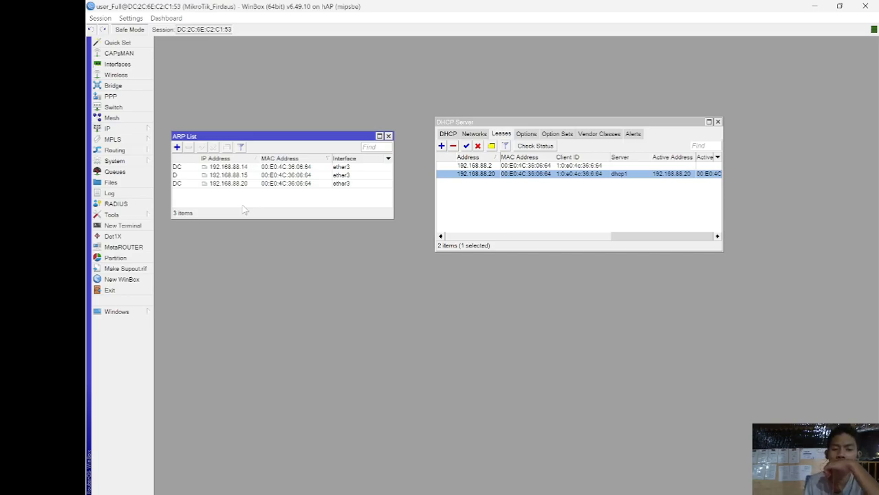
- Check the details of the dynamic 192.168.88.15 ARP entry, close them and clear the selection
double_click(264, 176)
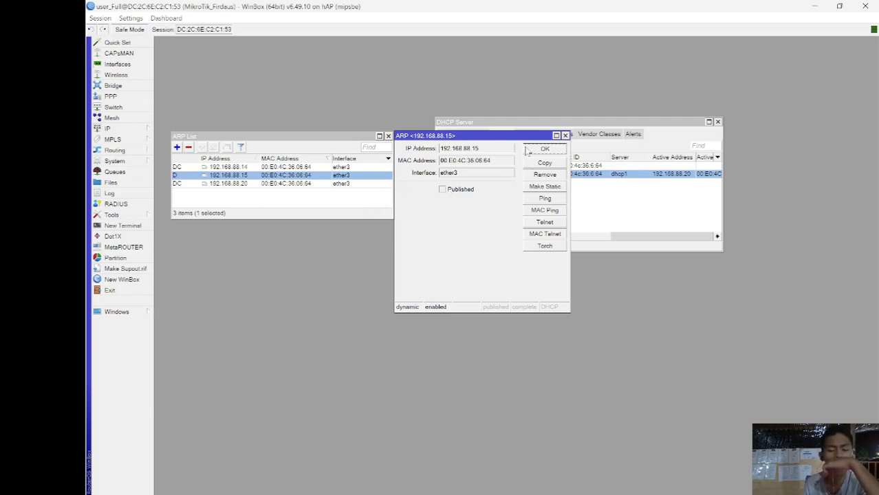
left_click(543, 150)
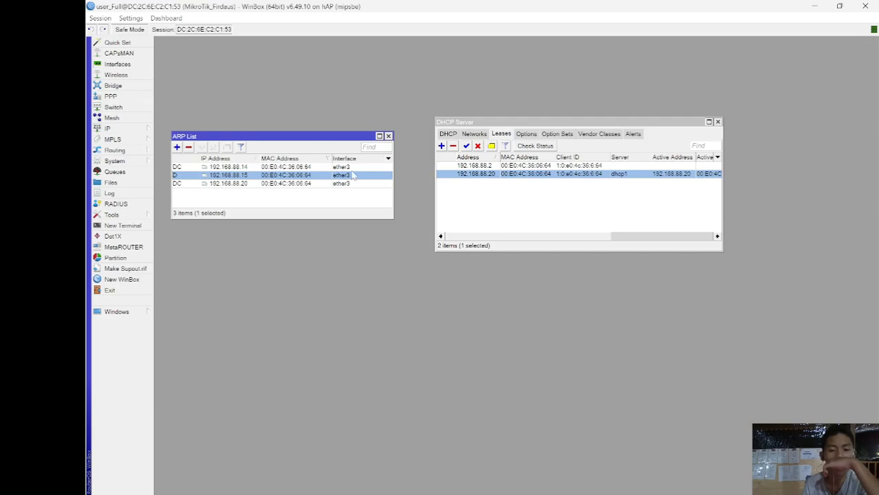
left_click(347, 203)
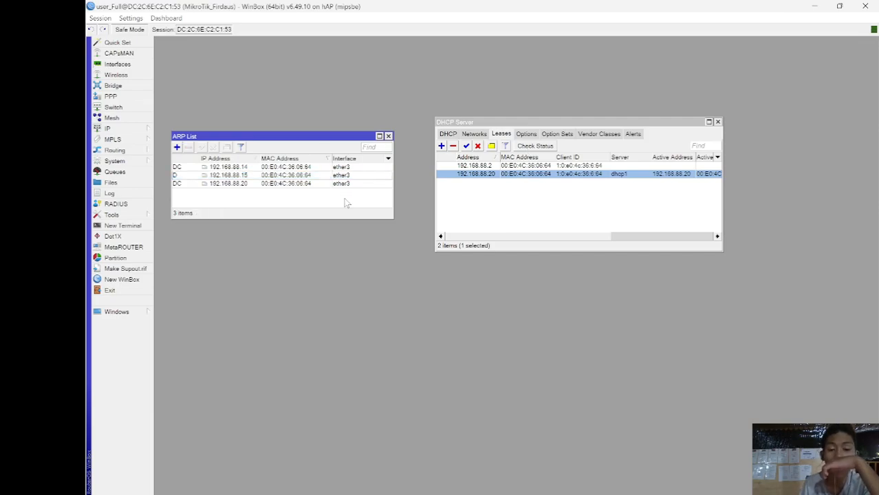
- Start a new ARP entry with the IP address 10.10.10.1
left_click(177, 147)
left_click(463, 149)
double_click(463, 150)
key("BackSpace")
type("10.1")
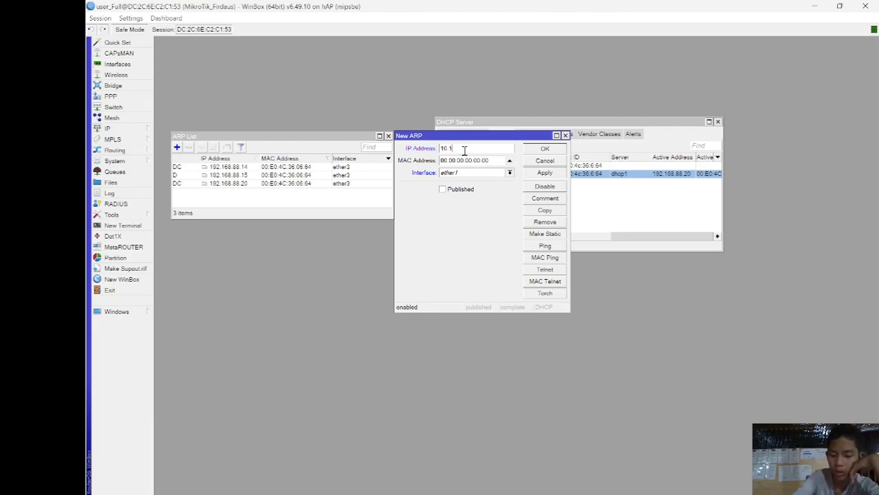
type("0.10")
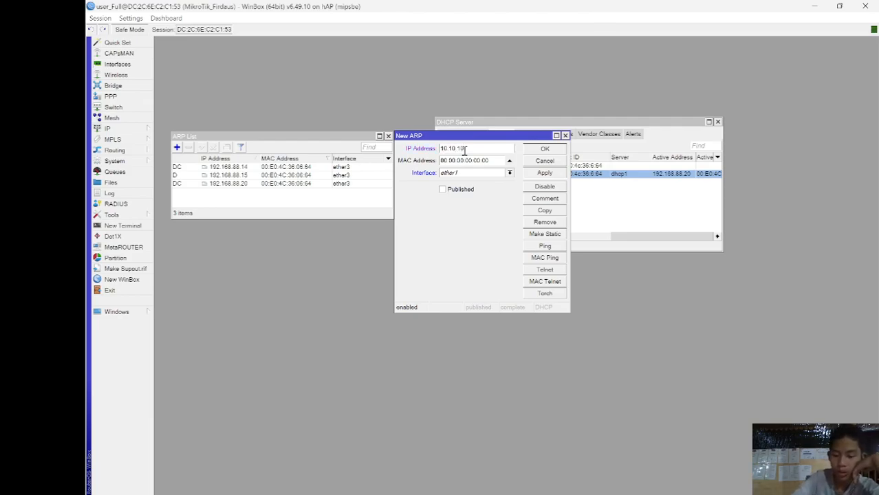
type(".1")
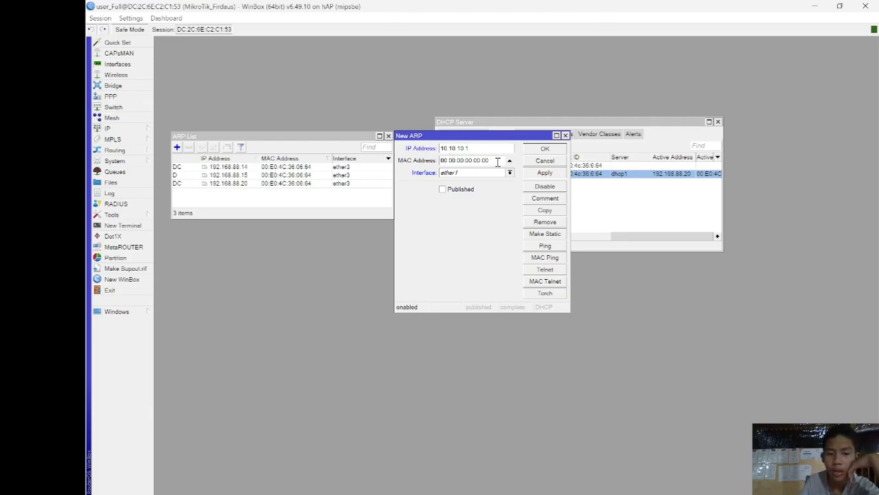
- Set the new ARP entry's MAC address to 00:0E:5C:07:7B:00
left_click(454, 160)
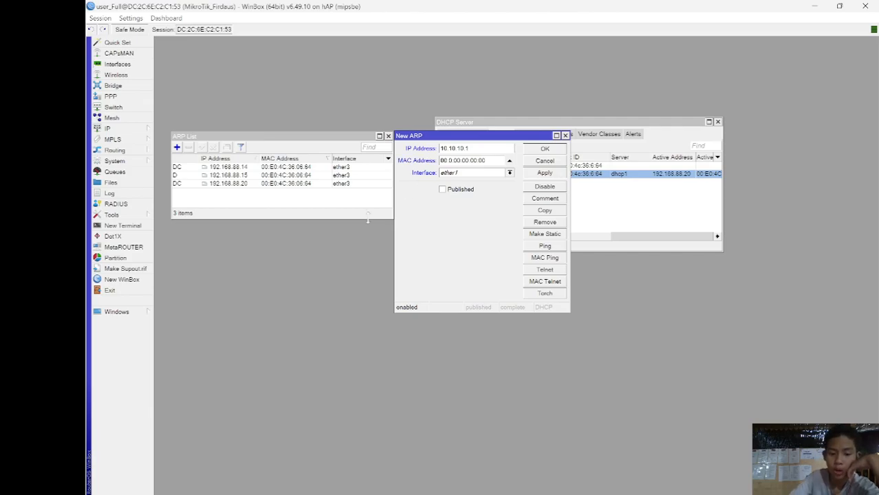
type("E")
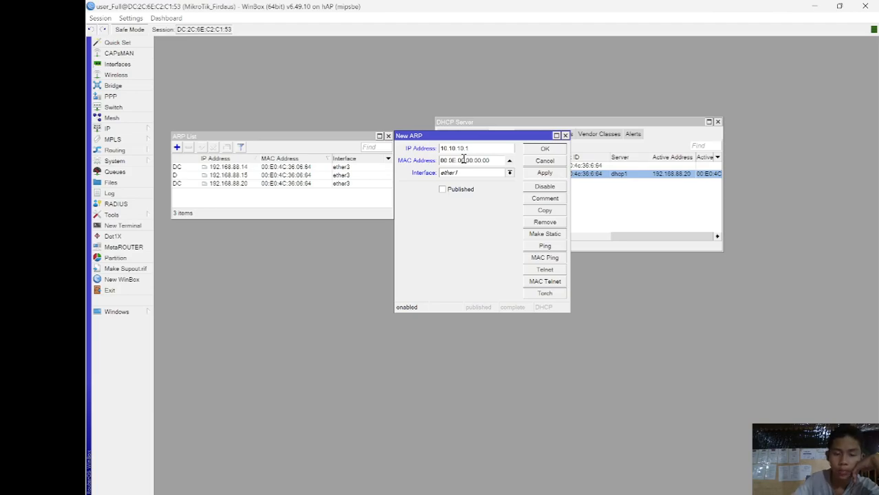
type("0E")
type("5C")
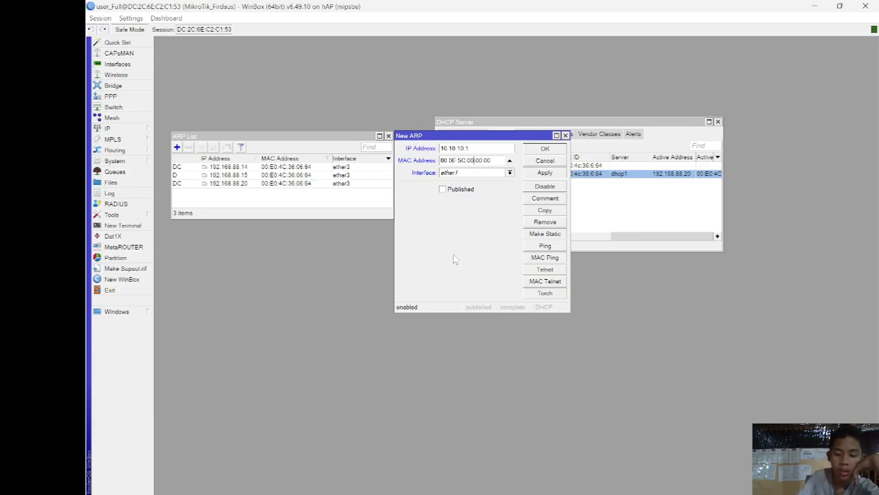
key("BackSpace")
key("BackSpace")
key("BackSpace")
type("07")
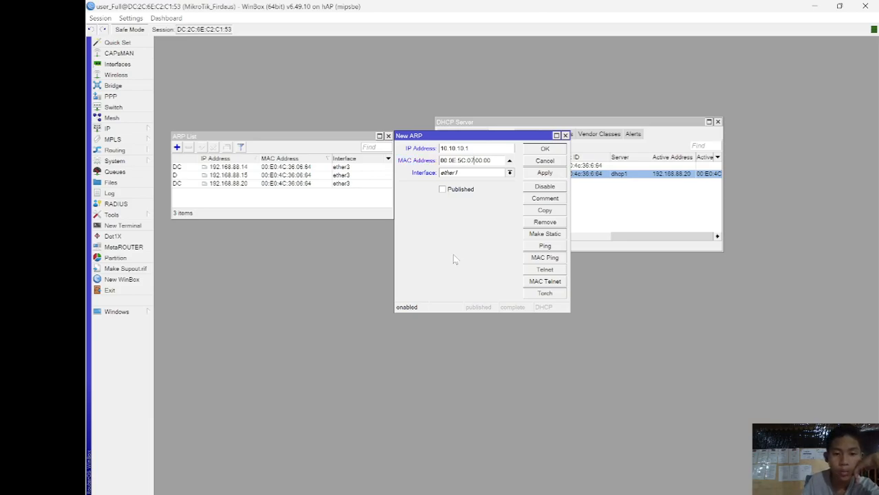
key("Delete")
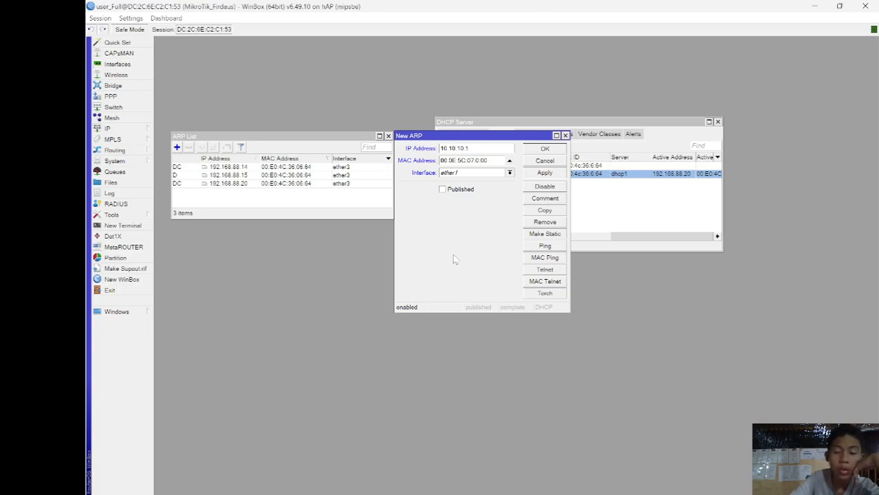
type("7")
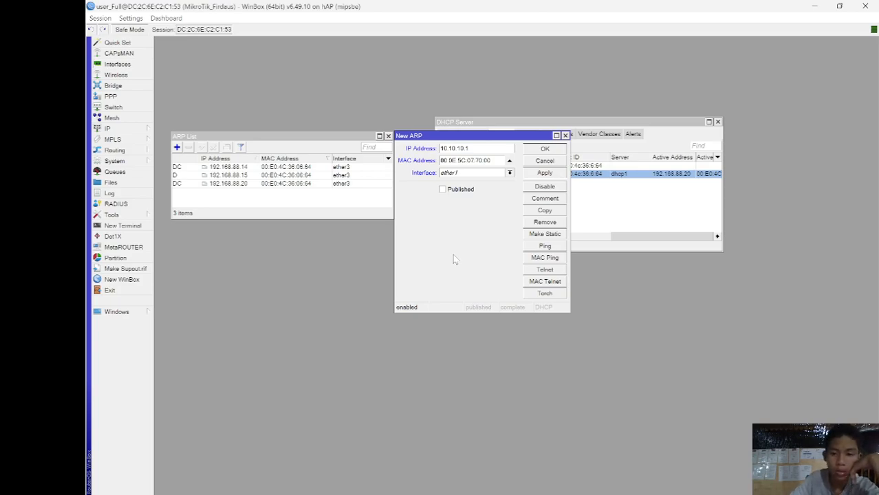
type("B")
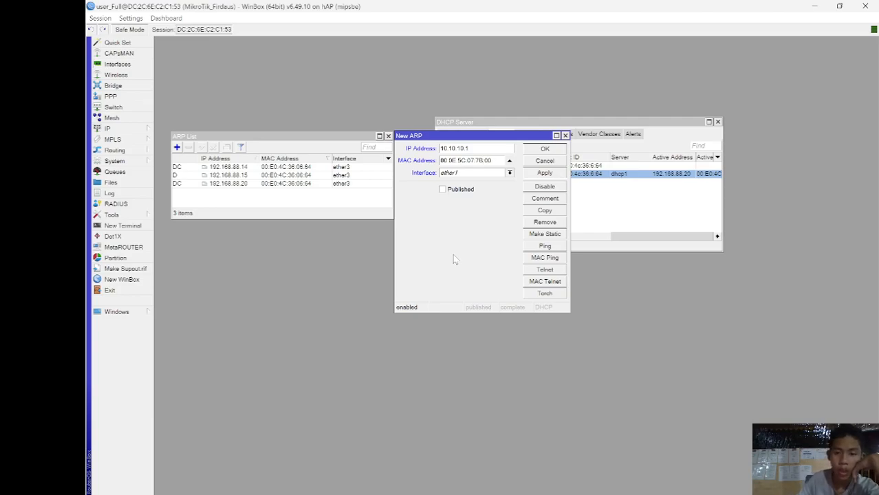
- Choose wlan1 as the new ARP entry's interface, and discard the entry
left_click(509, 173)
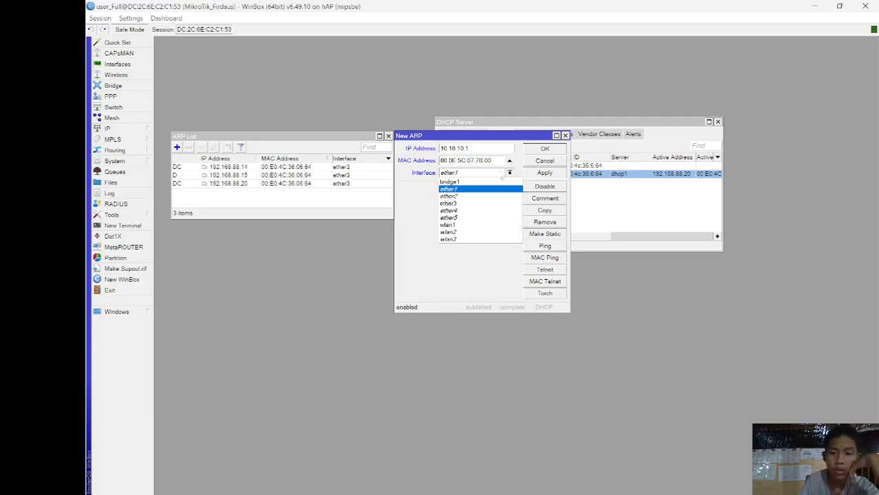
left_click(482, 226)
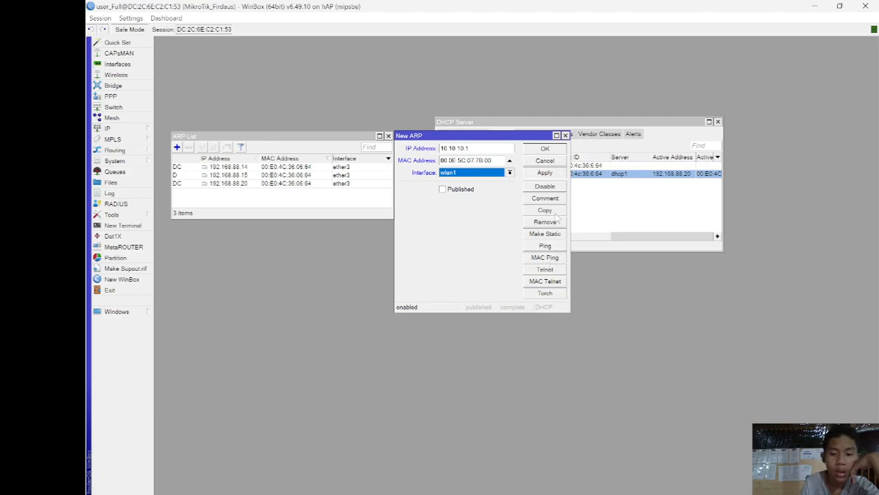
left_click(541, 222)
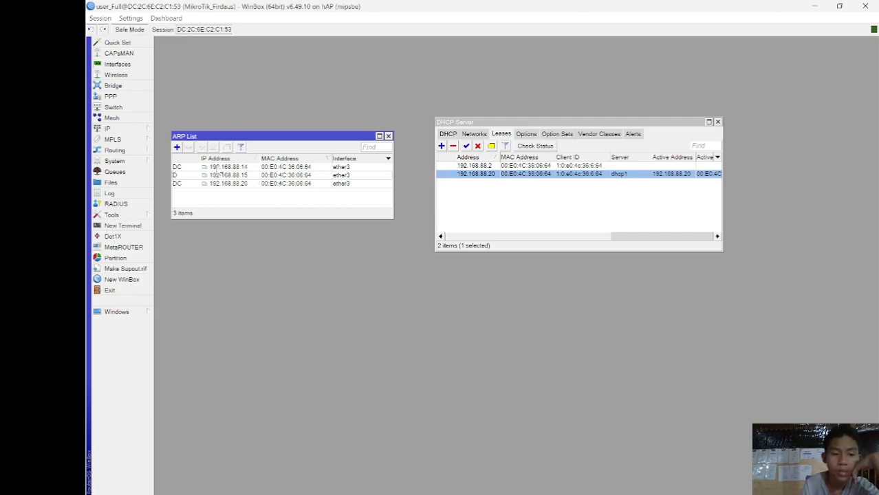
- Close the ARP list and the DHCP Server window
left_click(388, 136)
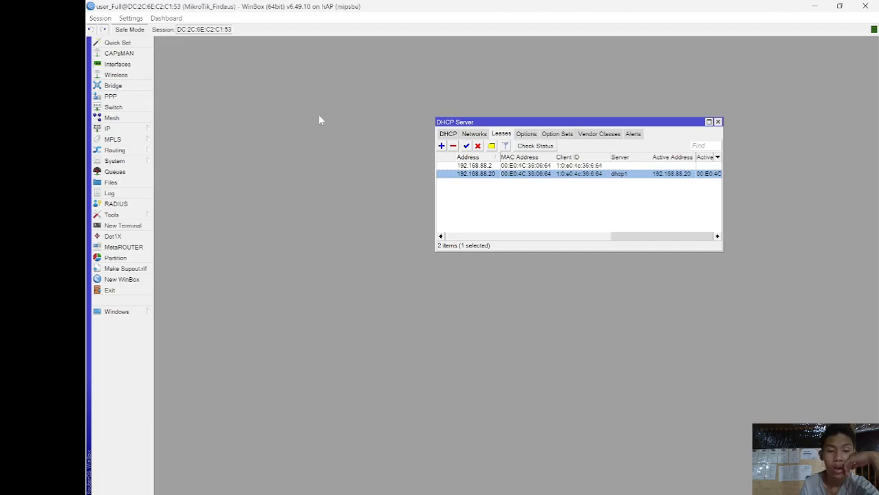
left_click(137, 130)
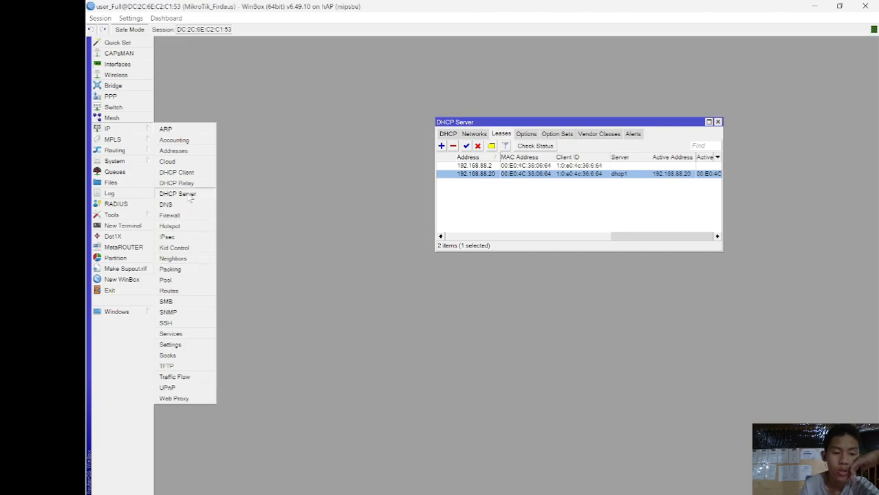
left_click(138, 163)
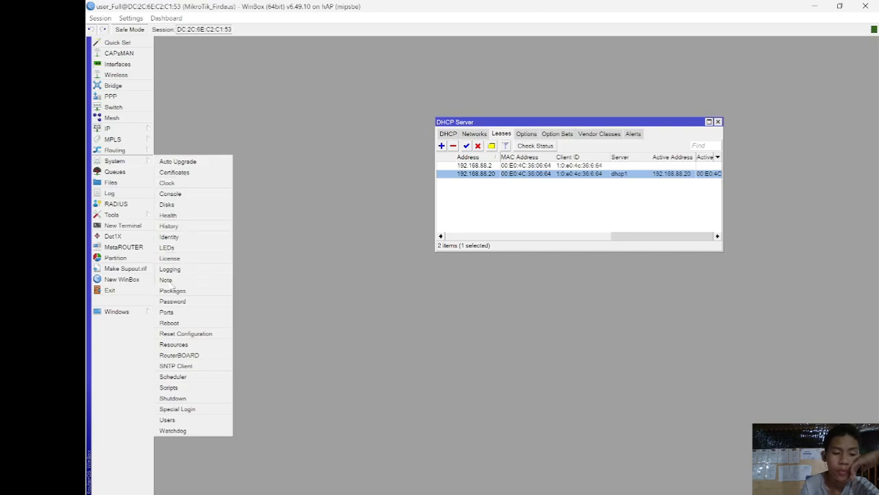
left_click(308, 332)
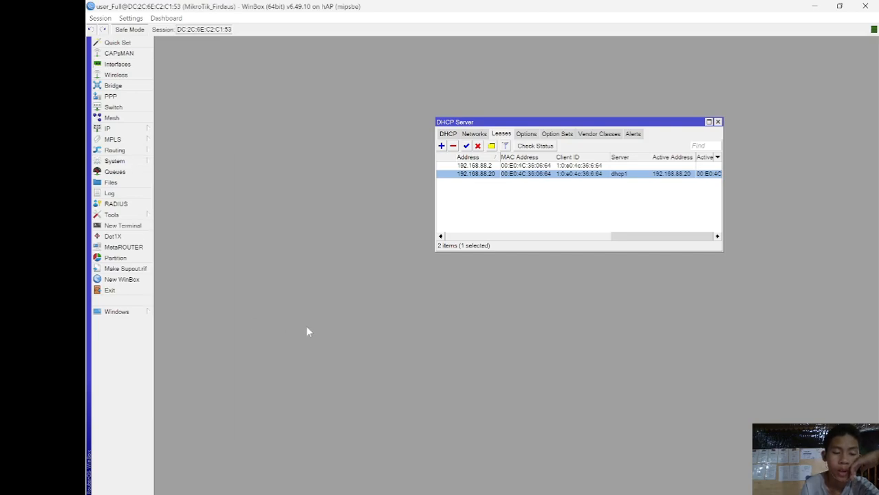
left_click(717, 122)
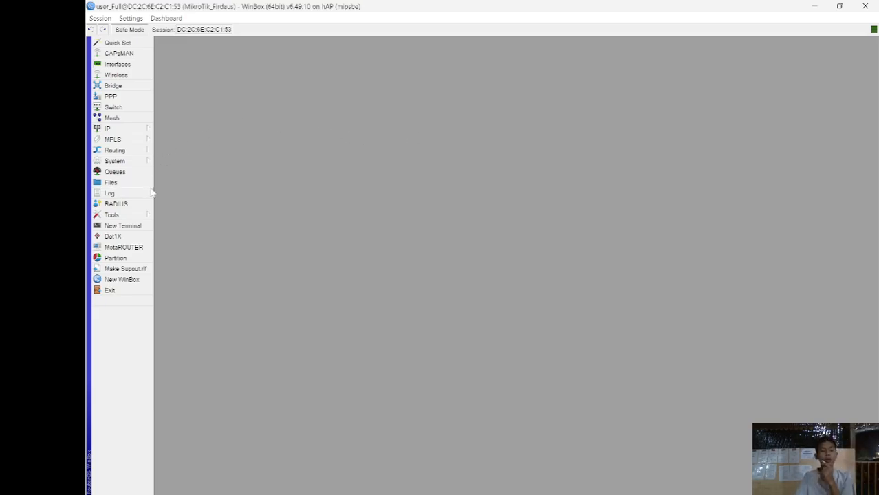
- Review the router's system resources in an enlarged, repositioned window, and close it
left_click(151, 163)
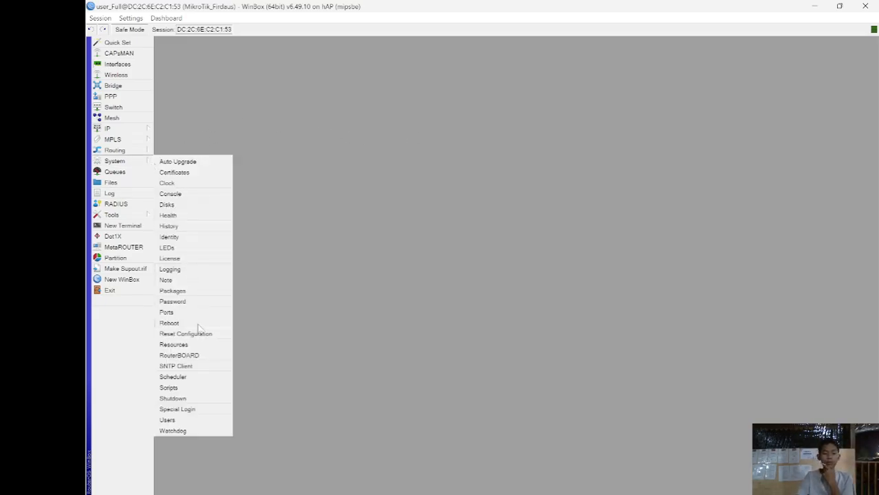
left_click(193, 345)
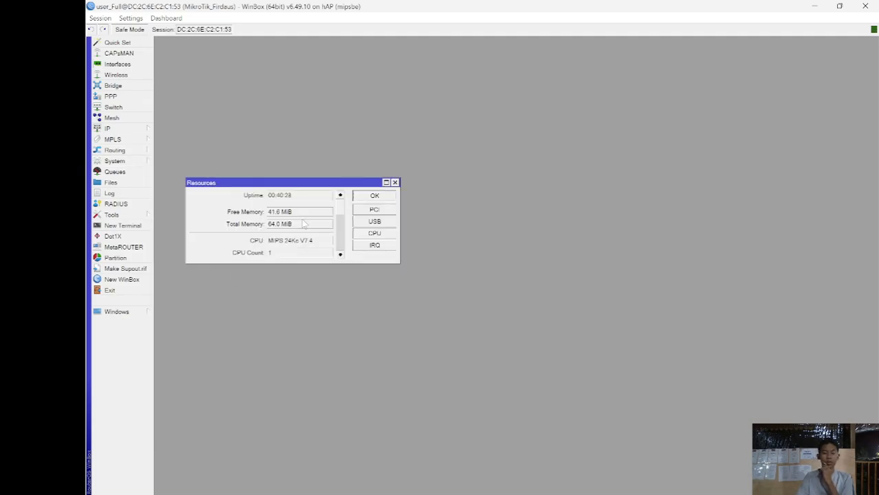
left_click_drag(303, 264, 320, 424)
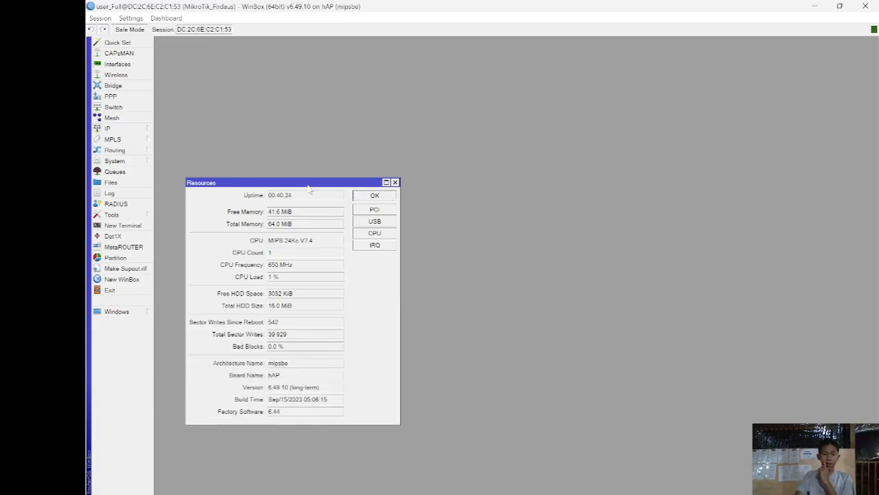
left_click_drag(311, 186, 405, 95)
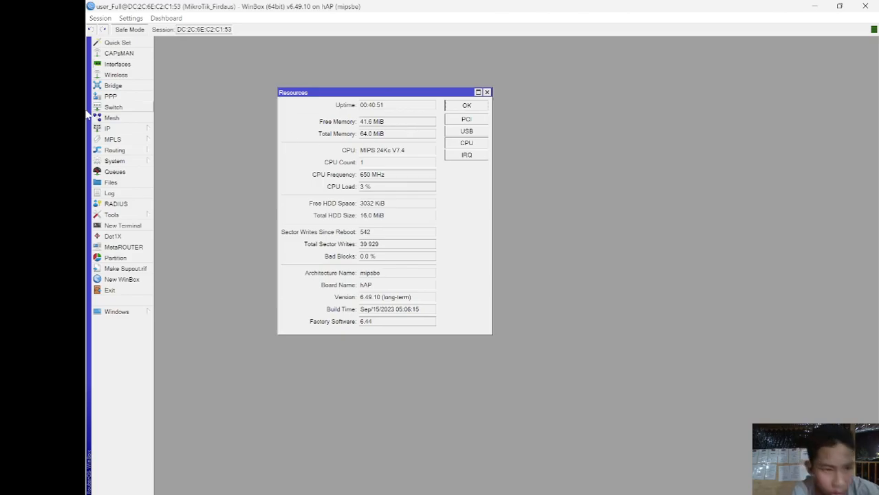
left_click(116, 161)
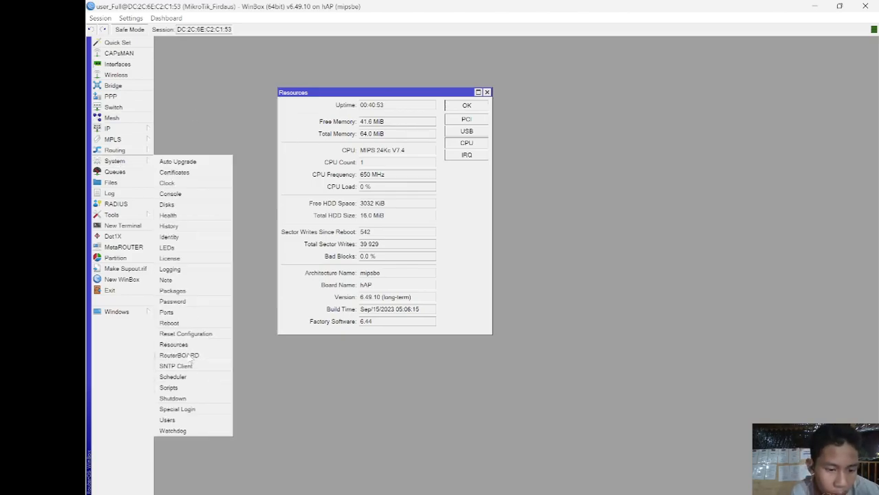
left_click(191, 345)
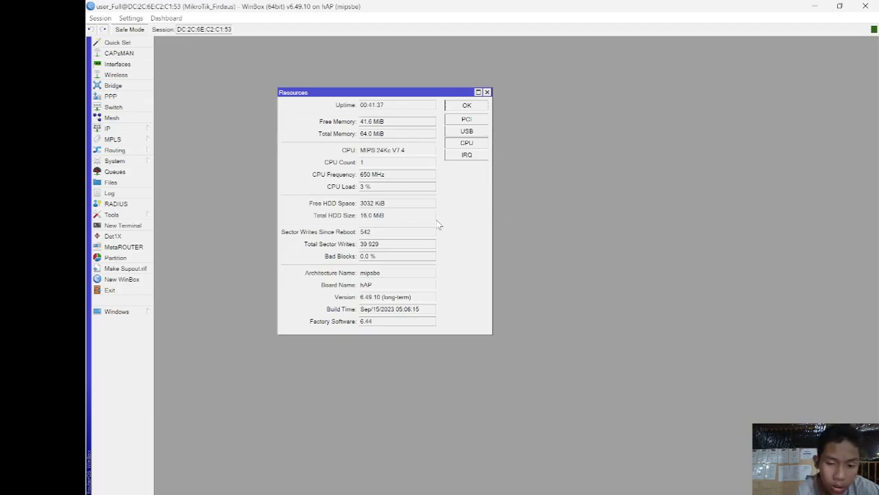
left_click(473, 107)
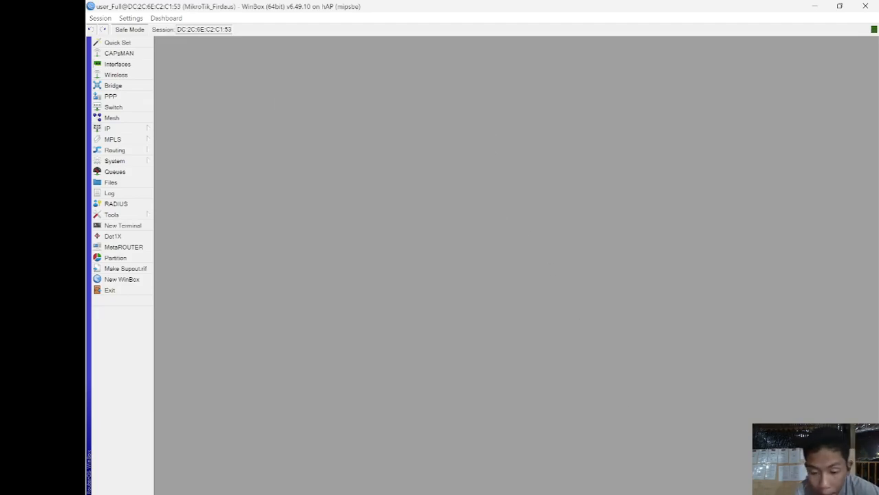
mouse_move(627, 482)
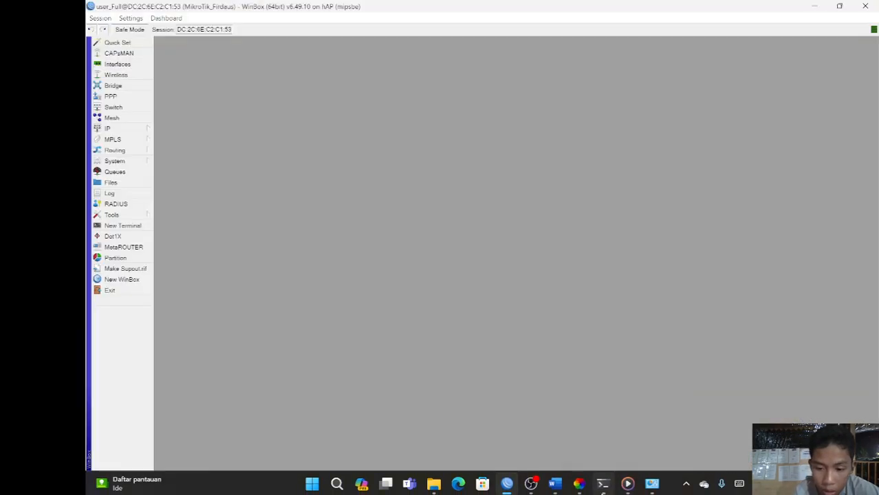
left_click(530, 484)
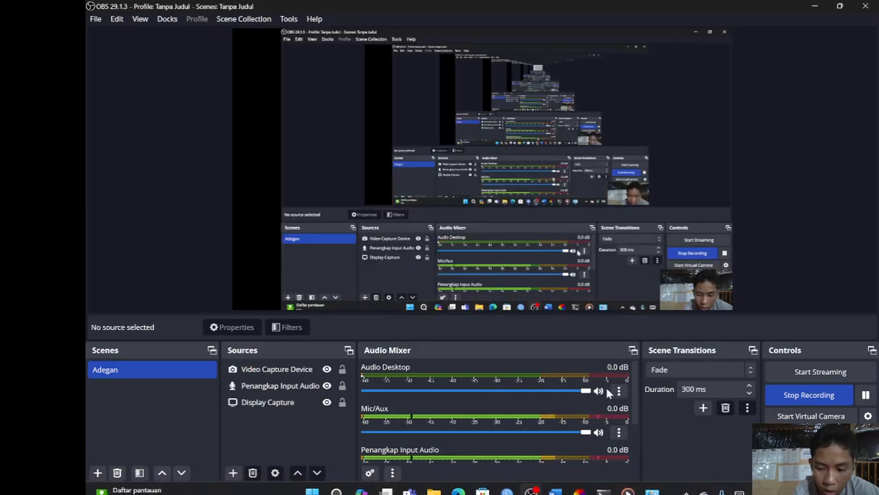